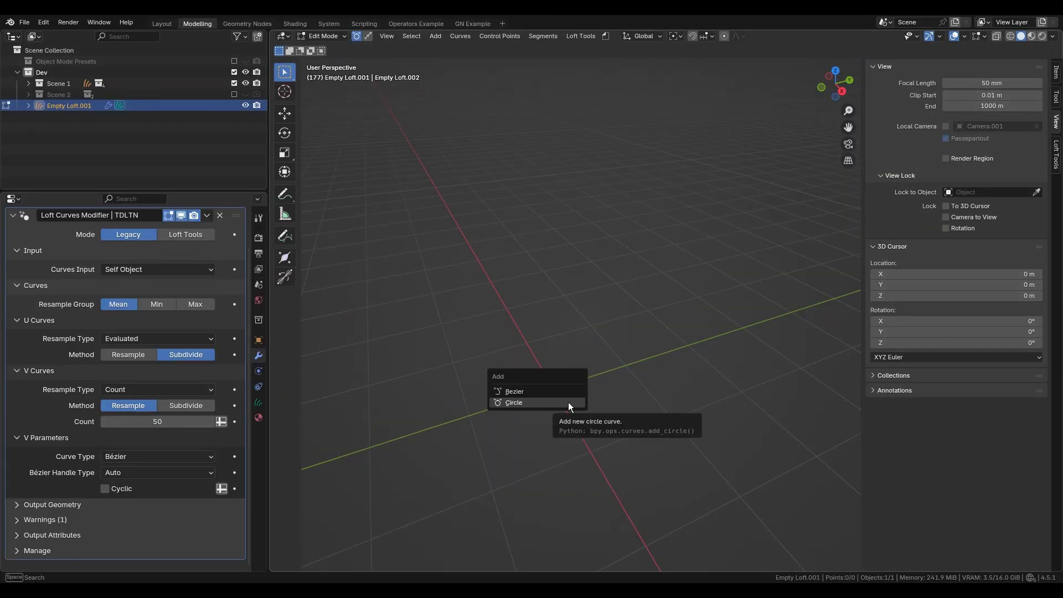
# Add a circle curve to the loft object and scale it to flare the surface
pyautogui.click(568, 402)
pyautogui.press('s')
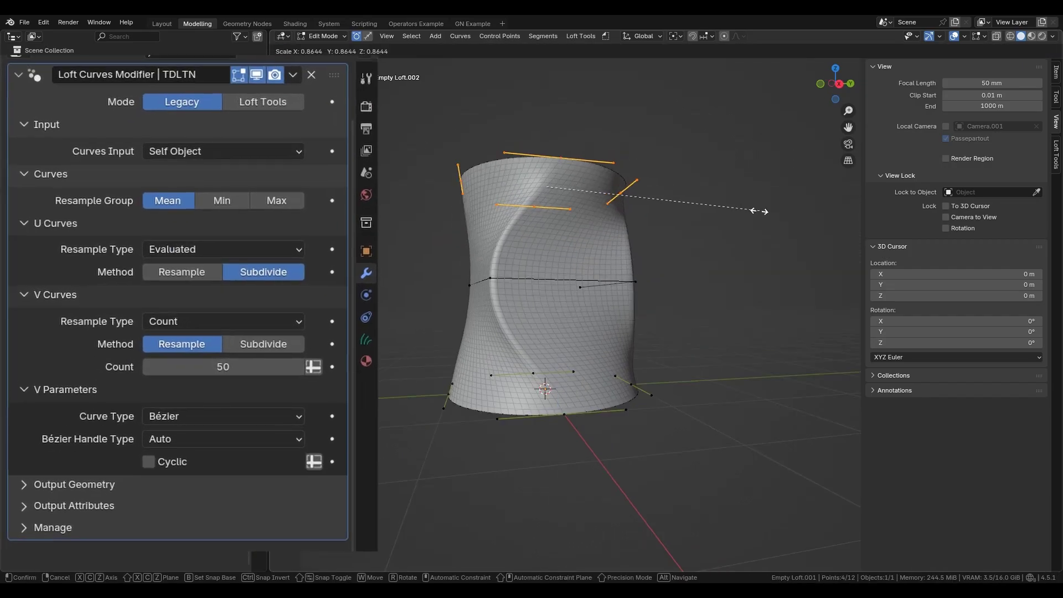
pyautogui.click(758, 211)
pyautogui.scroll(5, 546, 498)
# Shape the curve's control points from the Left Ortho view, then return to Object Mode
pyautogui.press('ctrl+KP_3')
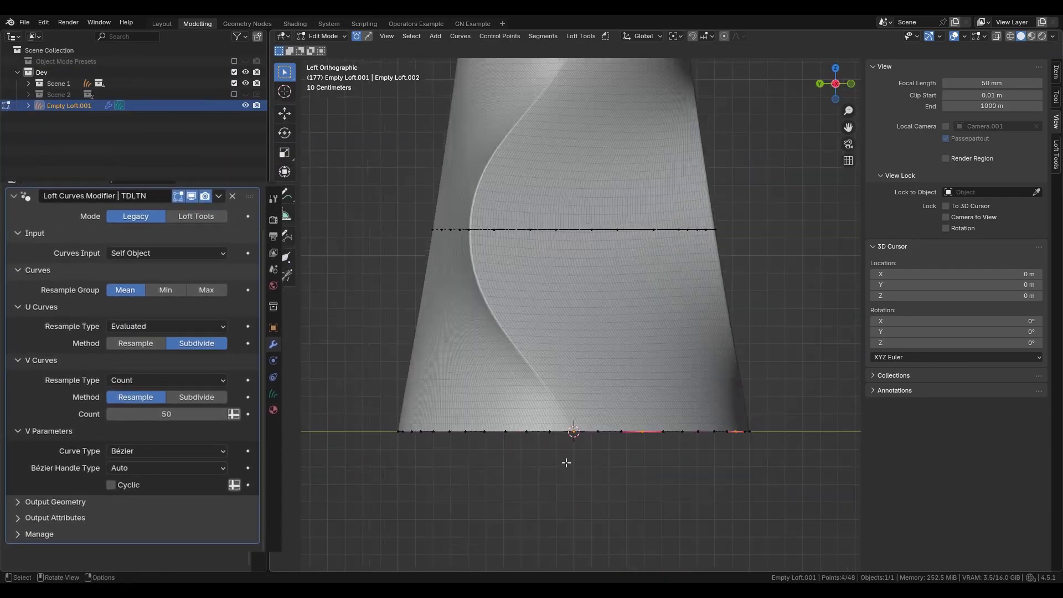
pyautogui.moveTo(565, 462); pyautogui.dragTo(656, 456, button='middle')
pyautogui.keyDown('shift'); pyautogui.click(484, 476); pyautogui.keyUp('shift')
pyautogui.scroll(-5, 484, 476)
pyautogui.press('Tab')
pyautogui.press('Tab')
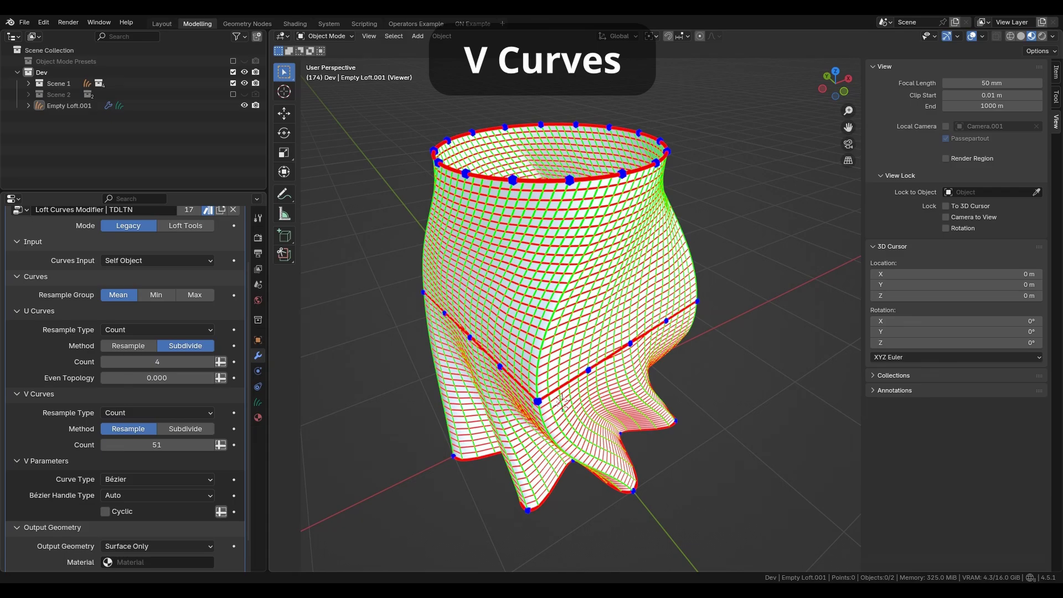
# Set the V curves to Poly, then to cyclic Bézier with Auto handles in V Parameters
pyautogui.moveTo(753, 332)
pyautogui.mouseDown(button='middle')
pyautogui.moveTo(563, 314)
pyautogui.moveTo(401, 333)
pyautogui.mouseUp(button='middle')
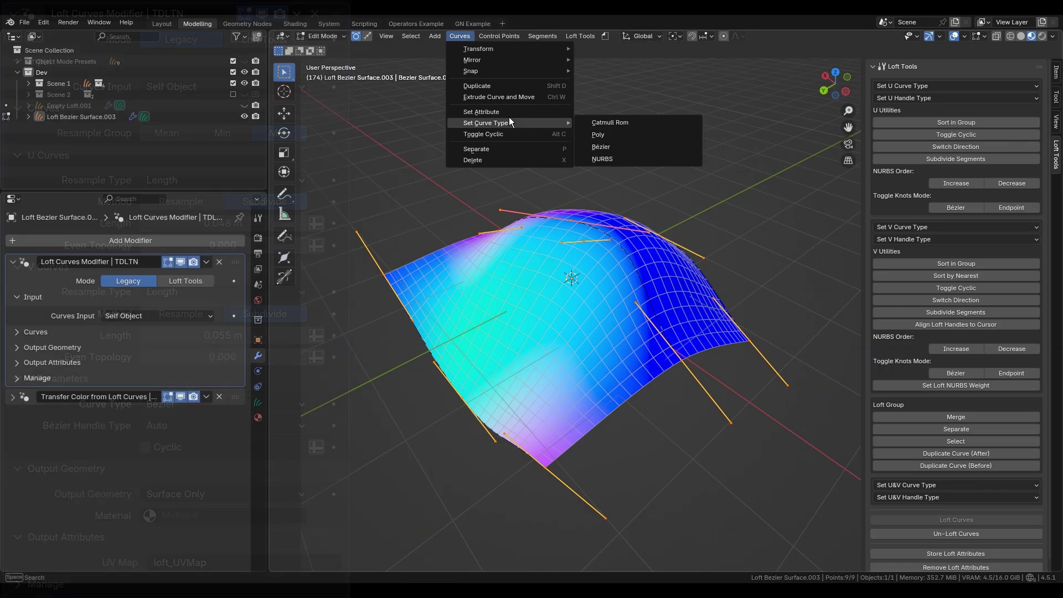
pyautogui.click(628, 135)
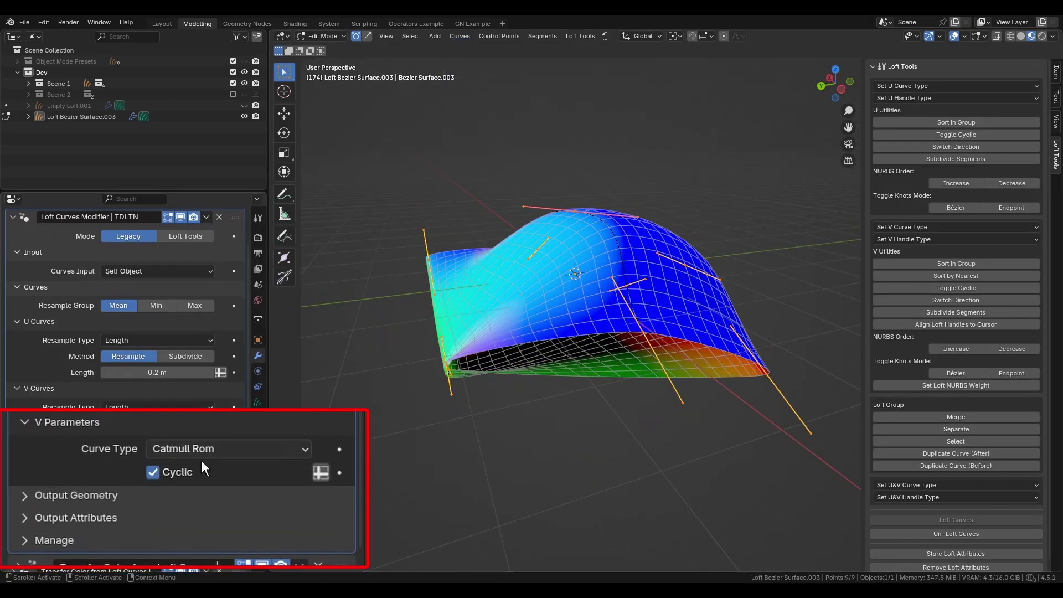
pyautogui.keyDown('ctrl'); pyautogui.scroll(-2, 201, 460); pyautogui.keyUp('ctrl')
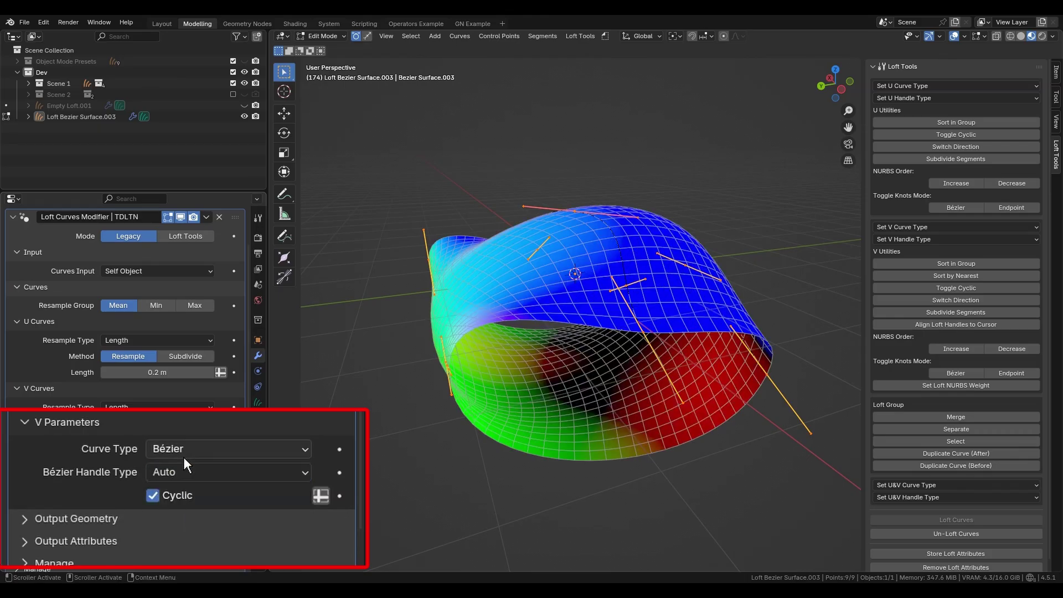
pyautogui.keyDown('ctrl'); pyautogui.scroll(-1, 184, 457); pyautogui.keyUp('ctrl')
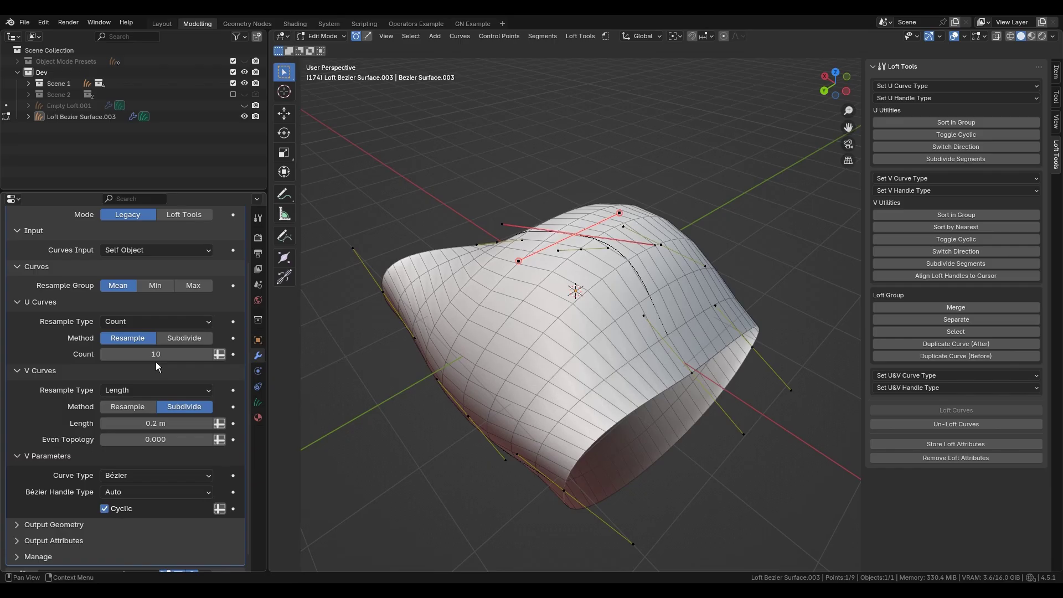
# Raise U Curves Count from 10 to 23 and keep the V curves on Subdivide
pyautogui.moveTo(156, 354); pyautogui.dragTo(189, 354)
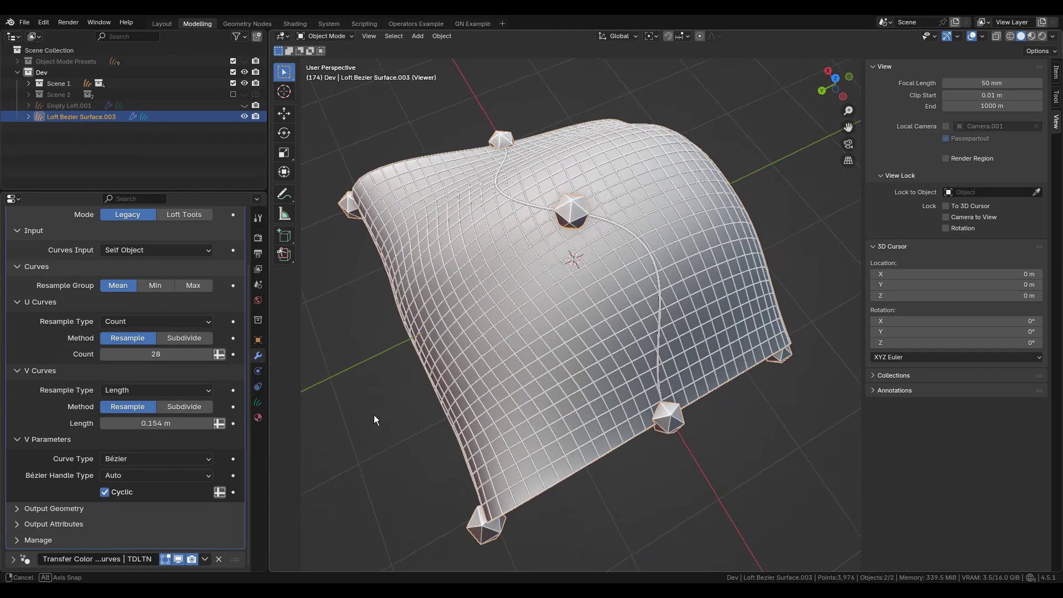
pyautogui.click(140, 408)
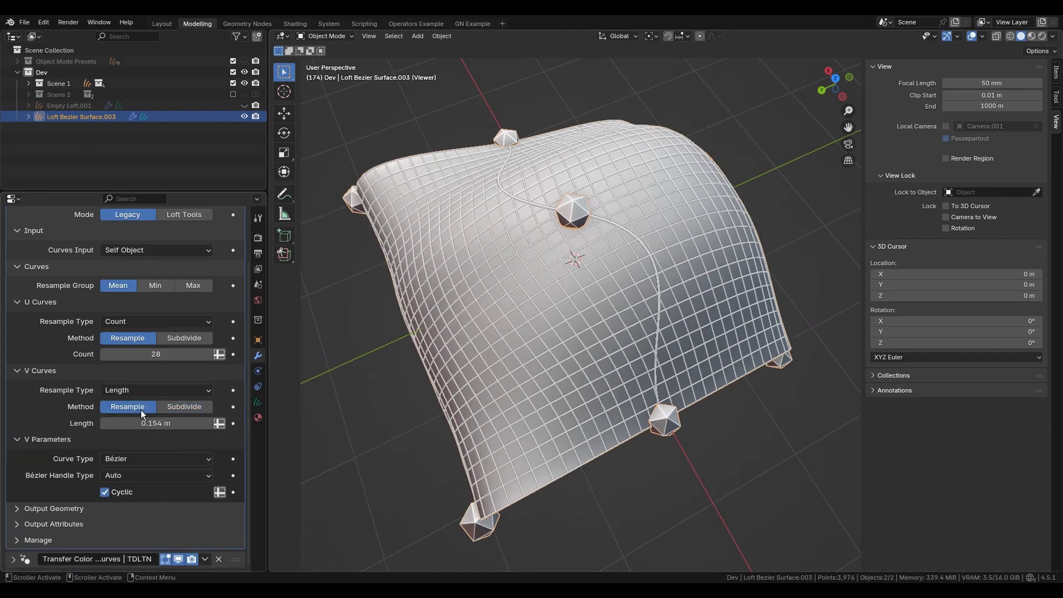
pyautogui.click(178, 407)
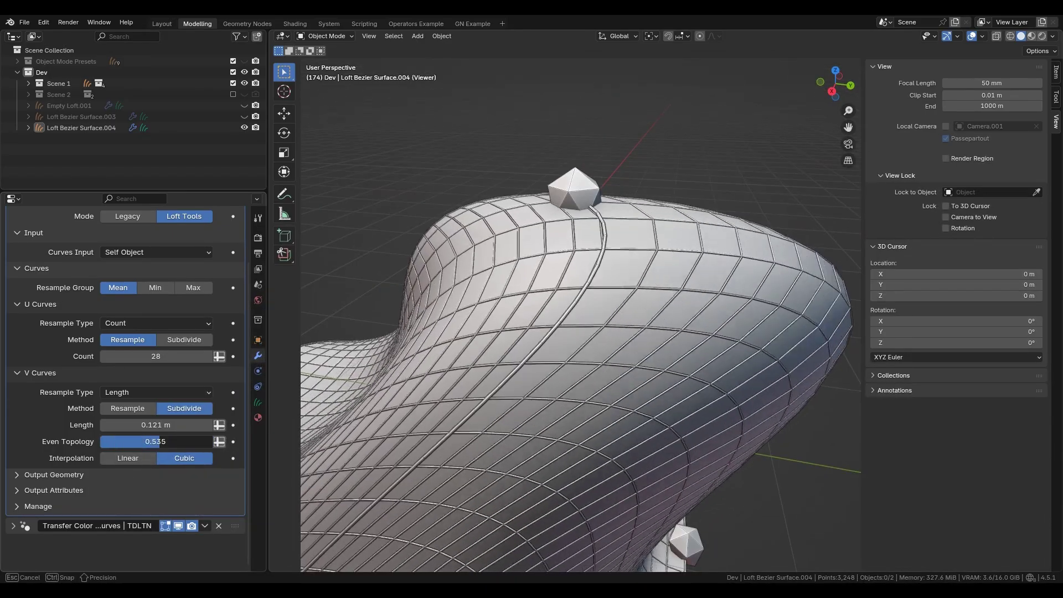
# Raise V Even Topology to 1.000, then another Even Topology from 0.605 to 0.884
pyautogui.moveTo(159, 441); pyautogui.dragTo(212, 441)
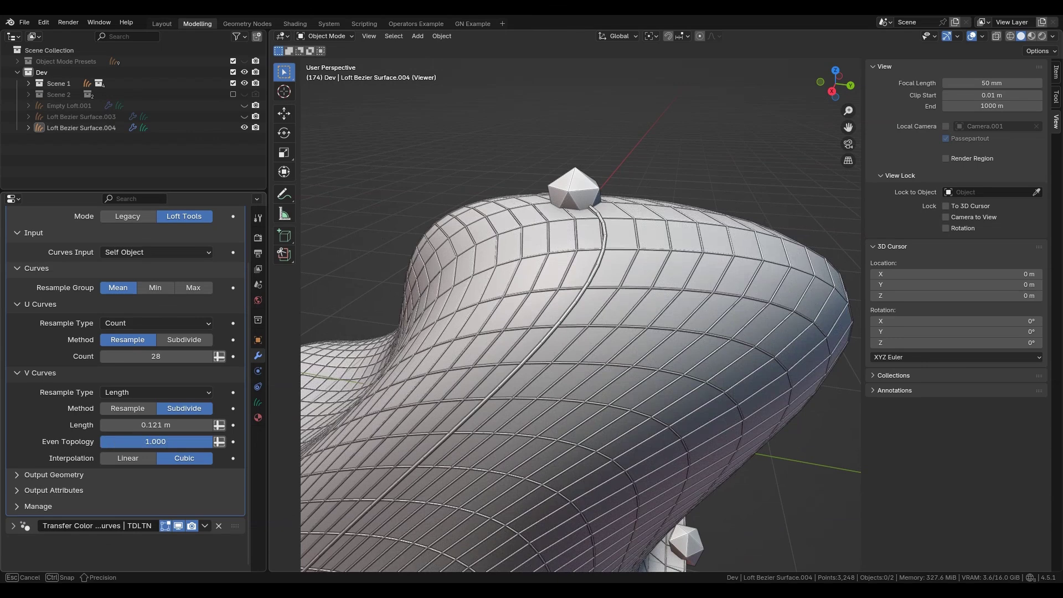
pyautogui.moveTo(646, 431); pyautogui.dragTo(593, 404, button='middle')
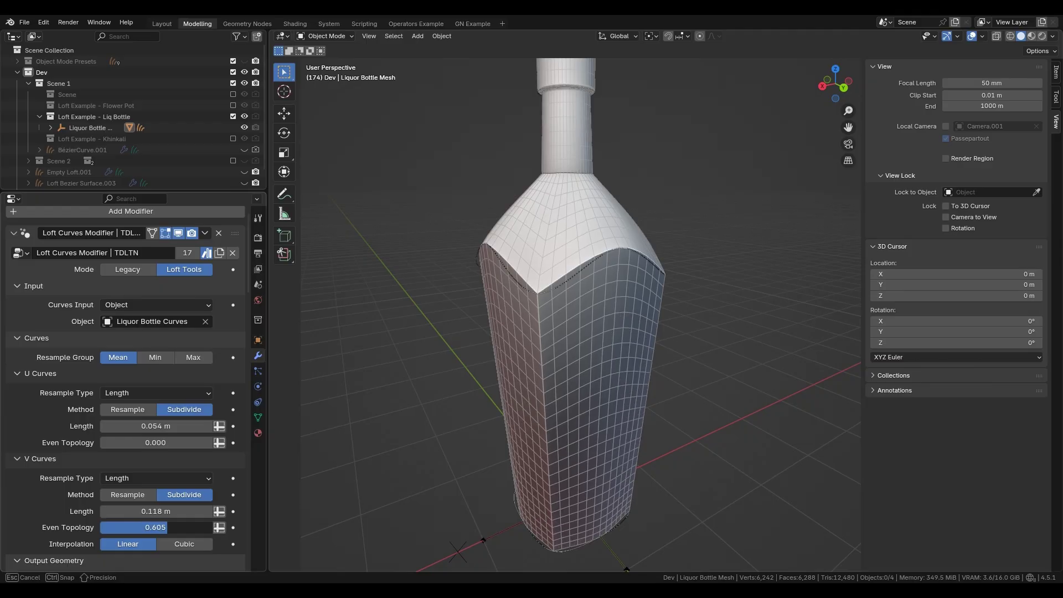
pyautogui.moveTo(167, 527); pyautogui.dragTo(199, 527)
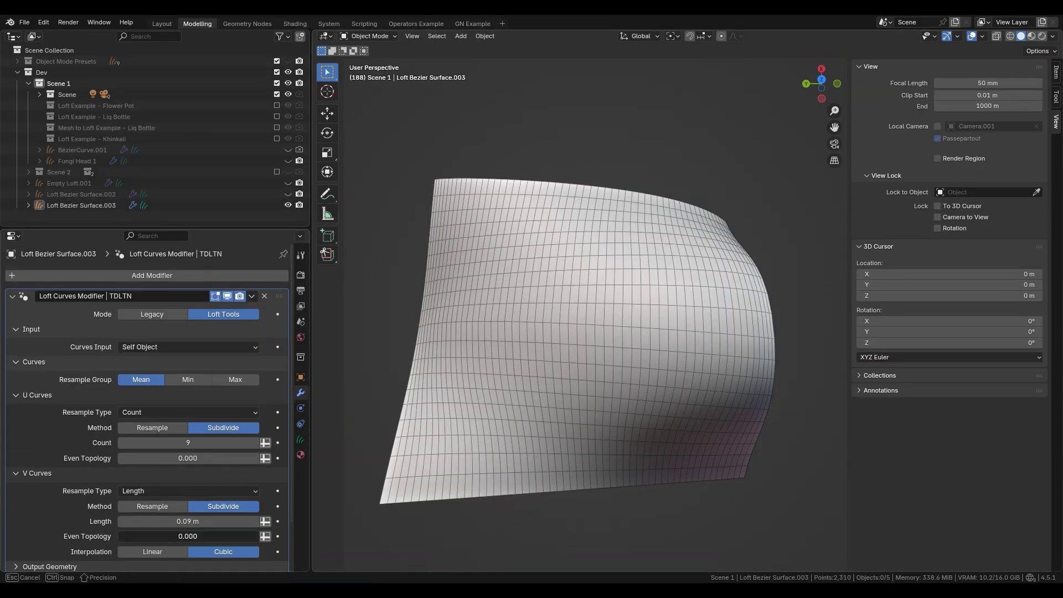
# Set the bottle's Even Topology to 1.0 and relink its curves input to Liquor Bottle Curves
pyautogui.moveTo(187, 536); pyautogui.dragTo(119, 536)
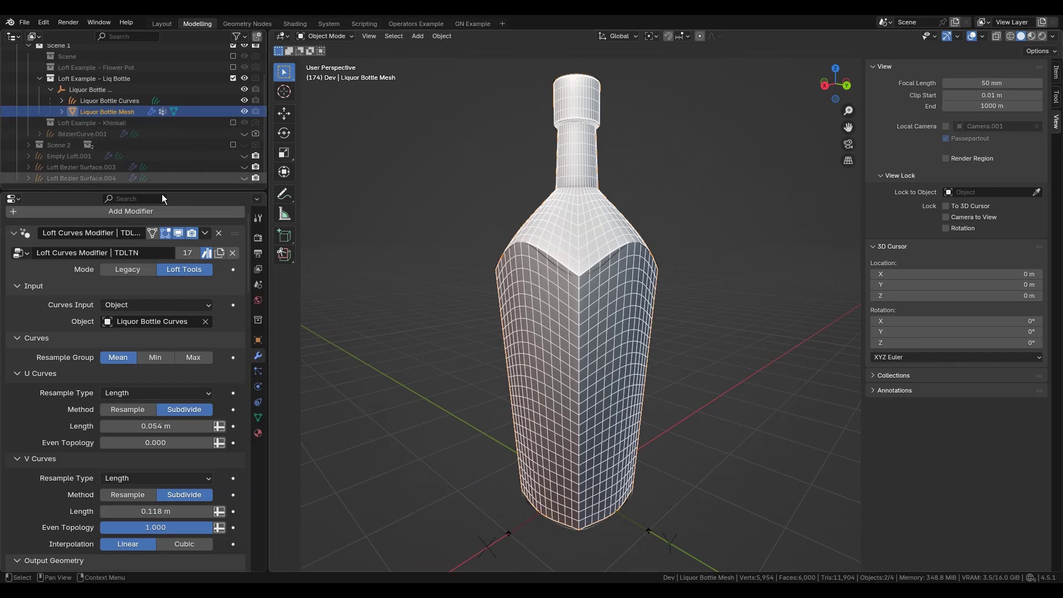
pyautogui.press('BackSpace')
pyautogui.click(134, 322)
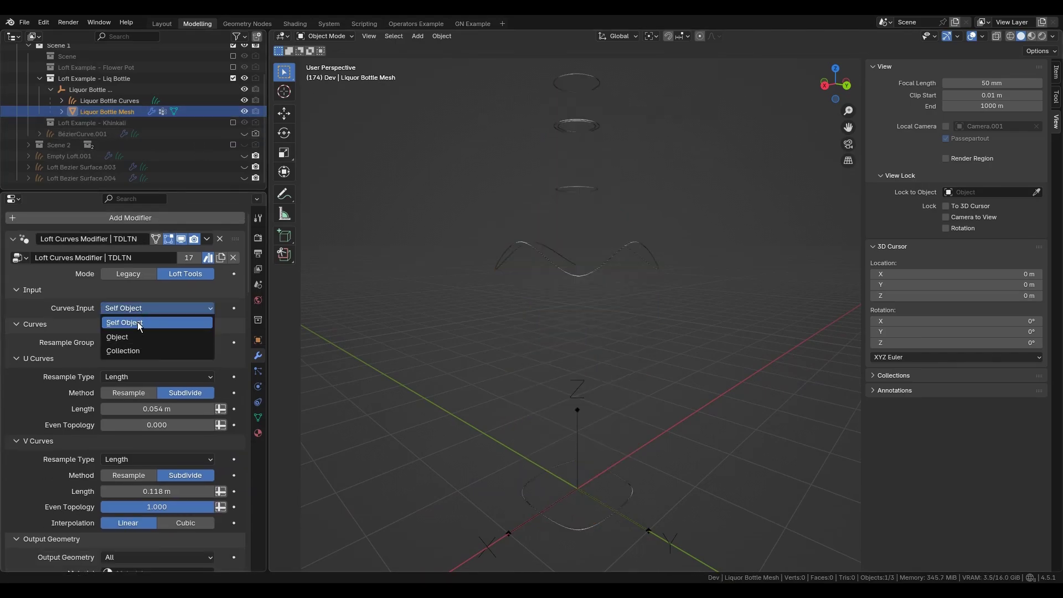
pyautogui.click(207, 324)
pyautogui.click(560, 278)
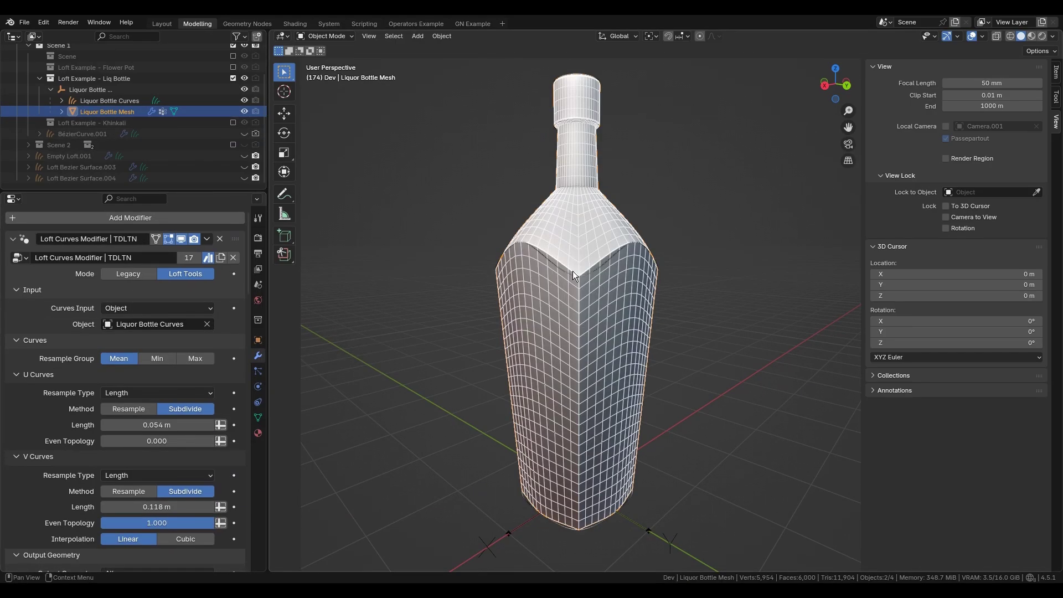
pyautogui.click(126, 101)
pyautogui.press('Tab')
pyautogui.press('Tab')
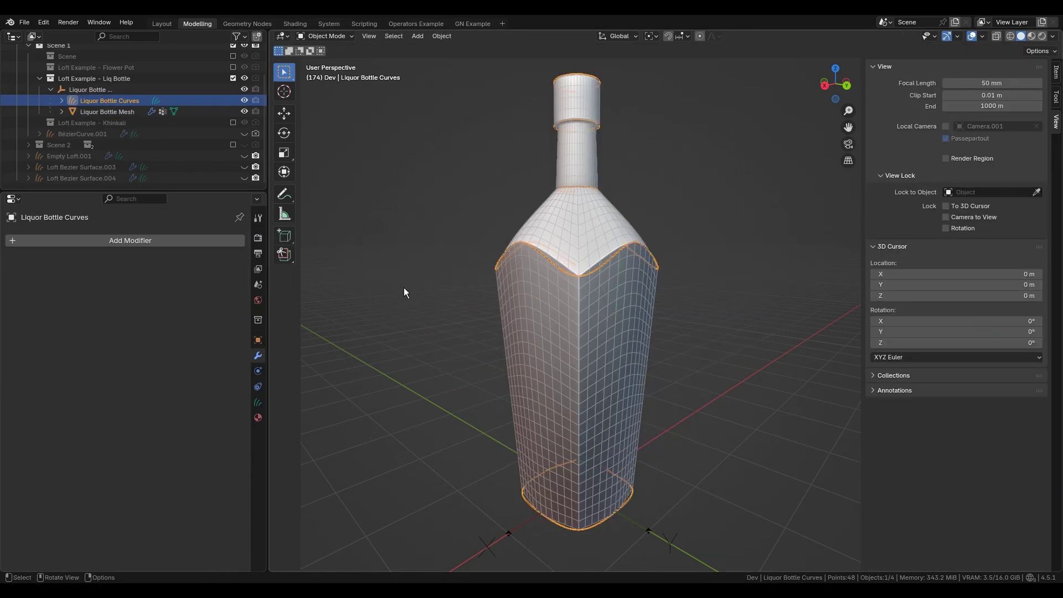
# Give Liquor Bottle Mesh a Bevel modifier limited by Weight using loft_bevel_weight
pyautogui.click(575, 332)
pyautogui.hotkey('shift', 'a')
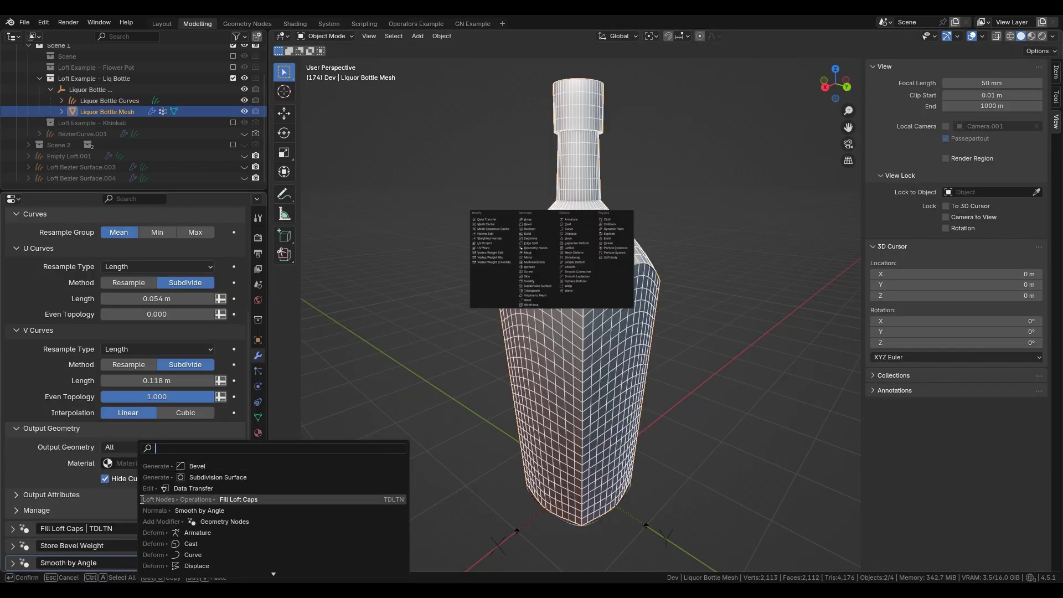
pyautogui.write('beve')
pyautogui.press('Return')
pyautogui.click(144, 521)
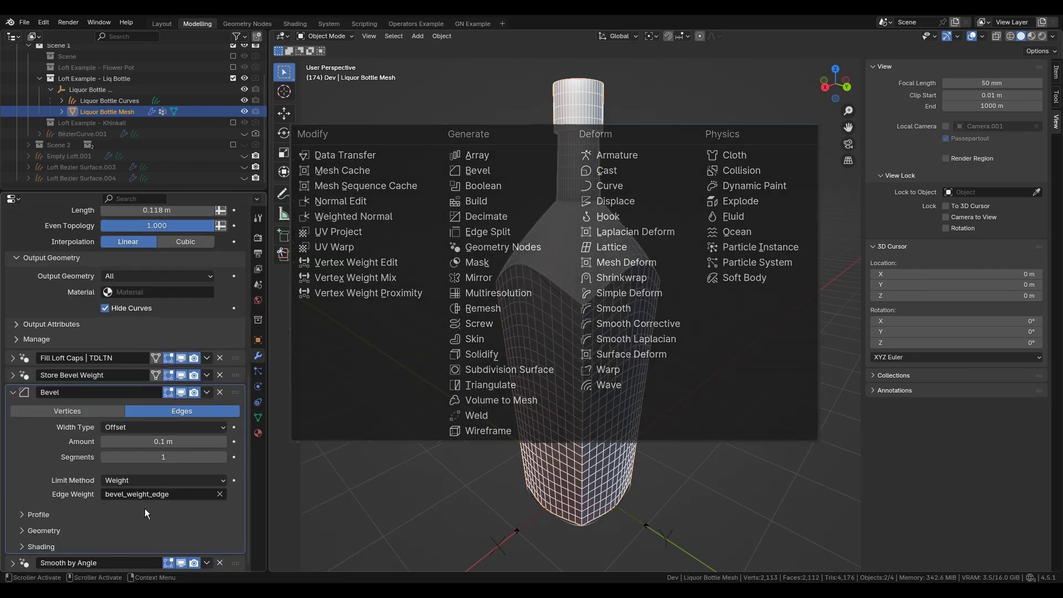
pyautogui.click(167, 494)
pyautogui.click(185, 488)
pyautogui.scroll(3, 599, 301)
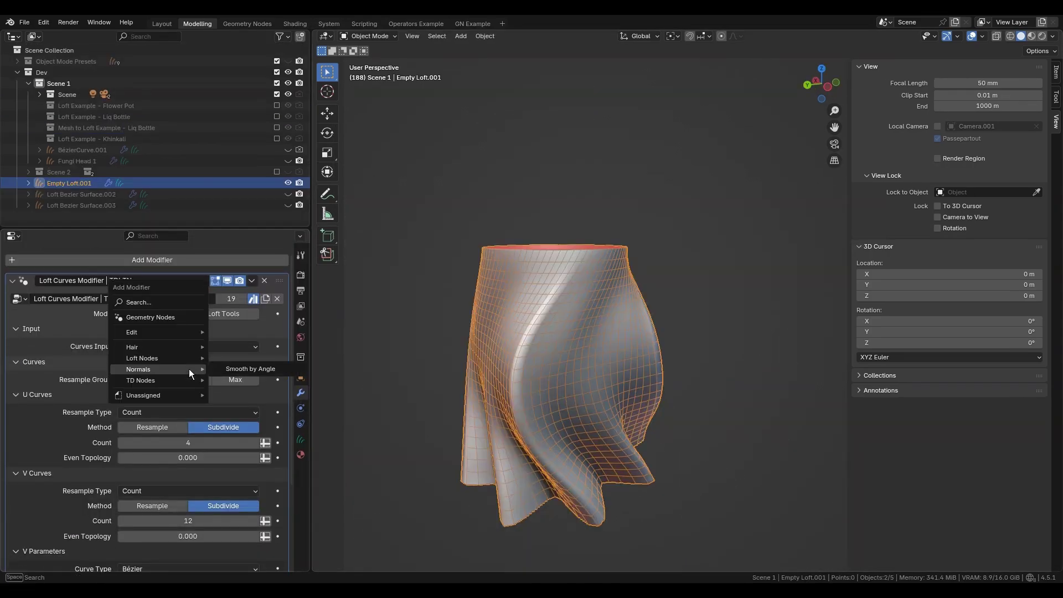
pyautogui.moveTo(188, 369)
pyautogui.moveTo(272, 364)
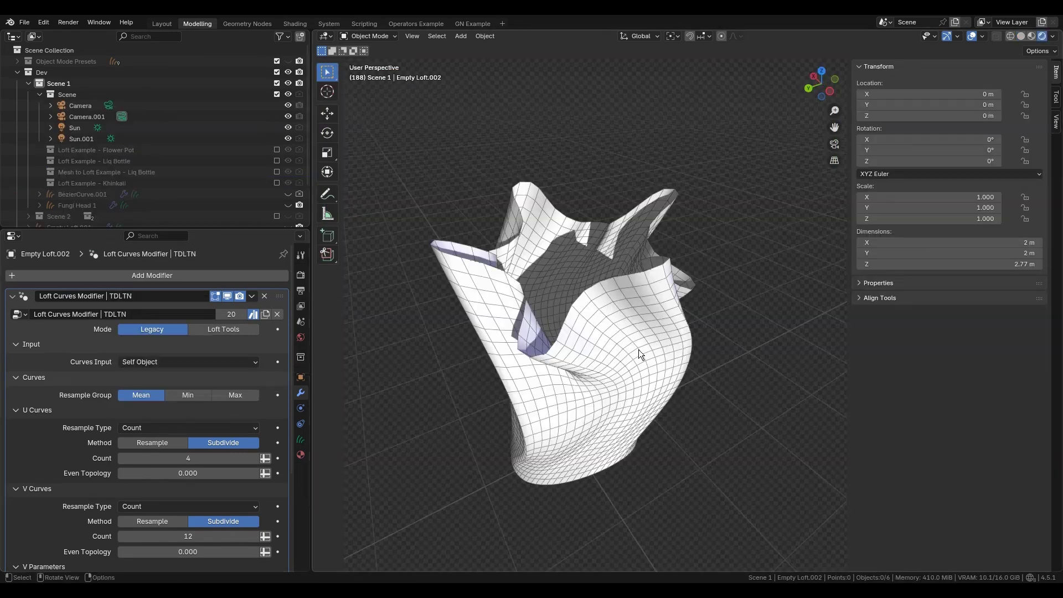
# Add a Fill Loft Caps modifier to the twisted loft
pyautogui.moveTo(639, 350)
pyautogui.mouseDown(button='middle')
pyautogui.moveTo(642, 387)
pyautogui.moveTo(673, 263)
pyautogui.moveTo(655, 211)
pyautogui.moveTo(653, 360)
pyautogui.mouseUp(button='middle')
pyautogui.hotkey('shift', 'a')
pyautogui.moveTo(130, 432)
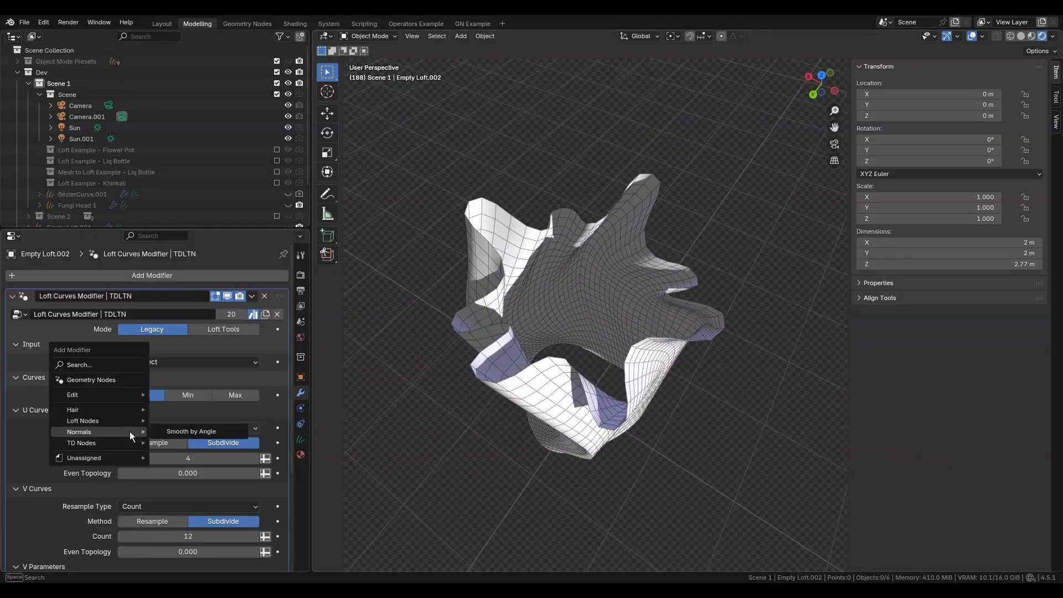
pyautogui.click(286, 432)
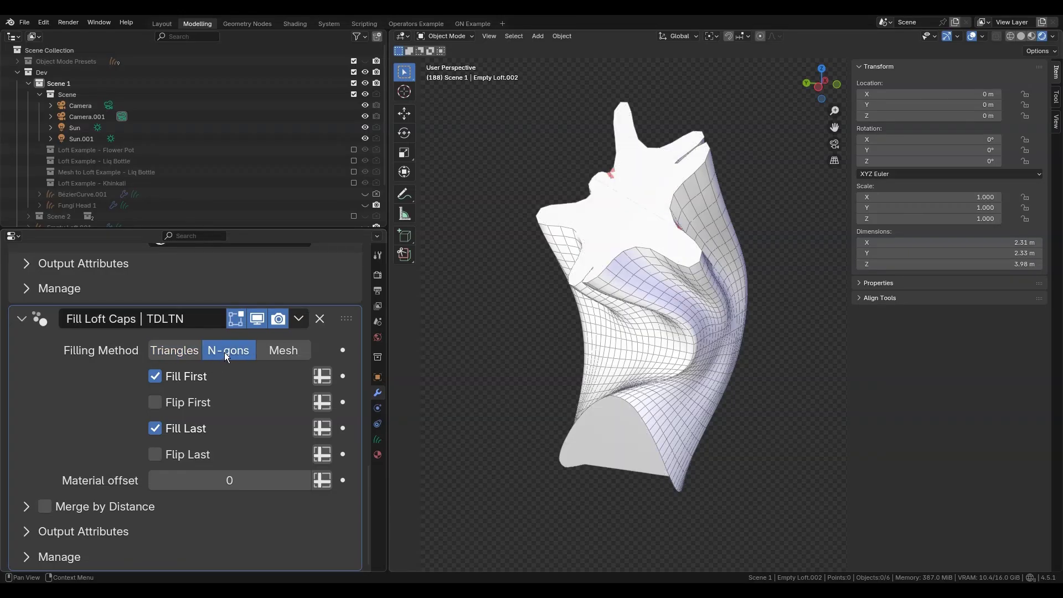
# Fill the caps as N-gons, then as a smoothed Mesh fill with 7 cuts
pyautogui.click(208, 354)
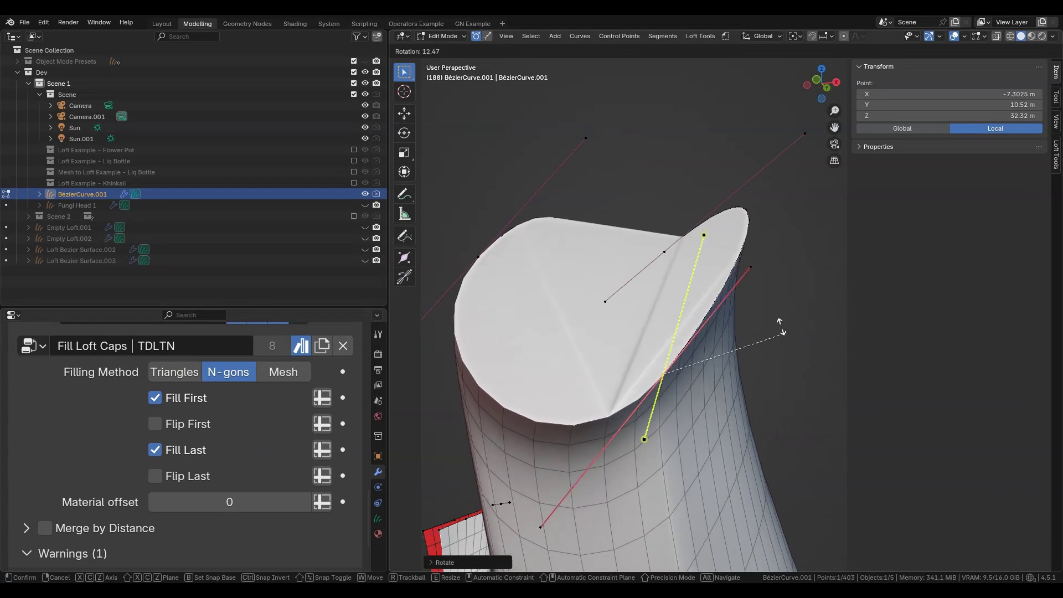
pyautogui.click(785, 344)
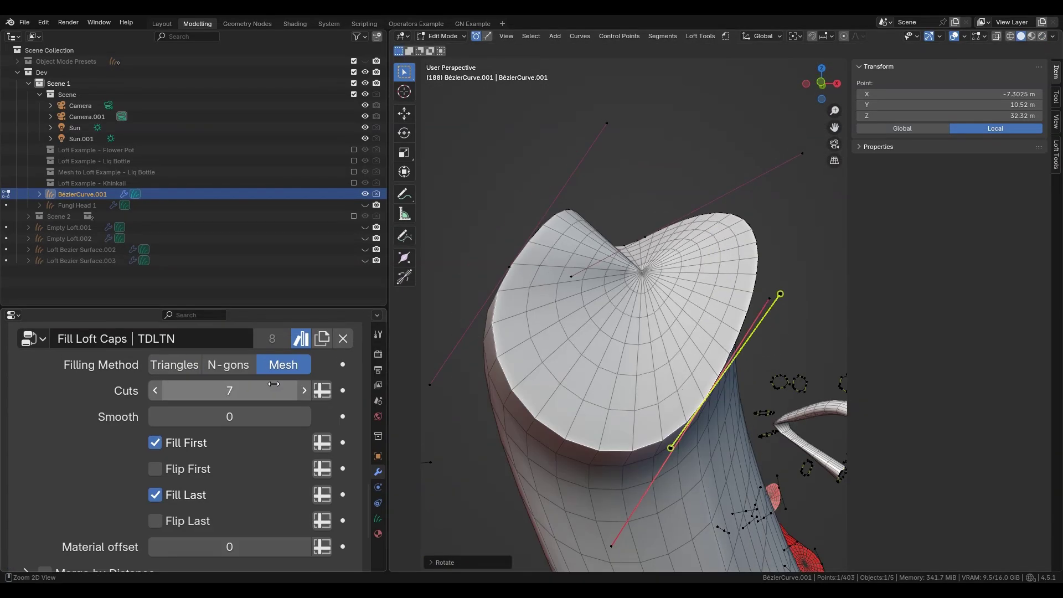
pyautogui.moveTo(229, 416); pyautogui.dragTo(302, 391)
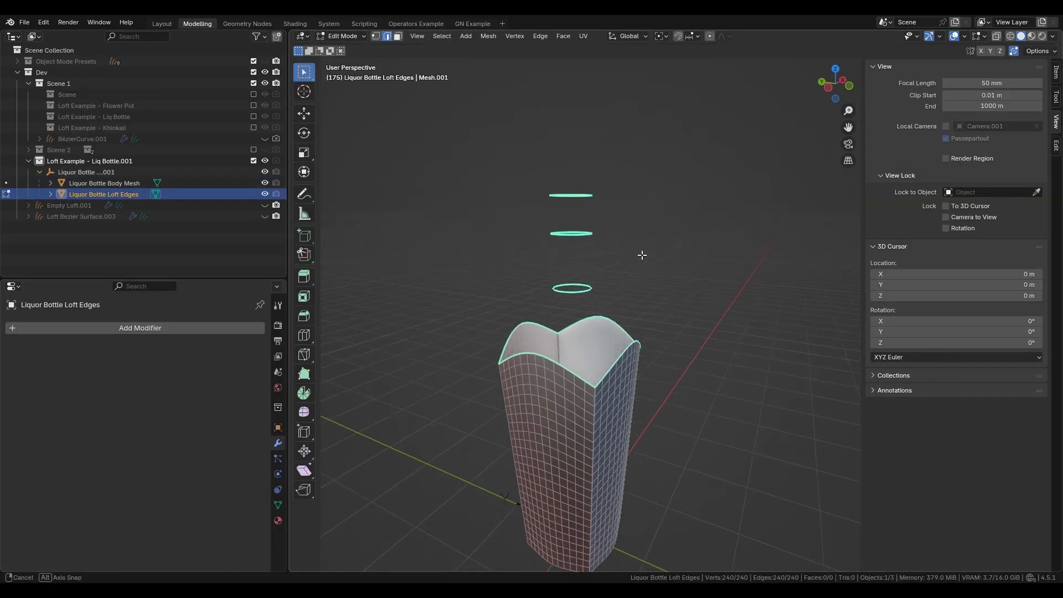
# Add Mesh to Loft Curves and Loft Curves modifiers to the loft edges object
pyautogui.click(89, 328)
pyautogui.moveTo(94, 394)
pyautogui.click(403, 428)
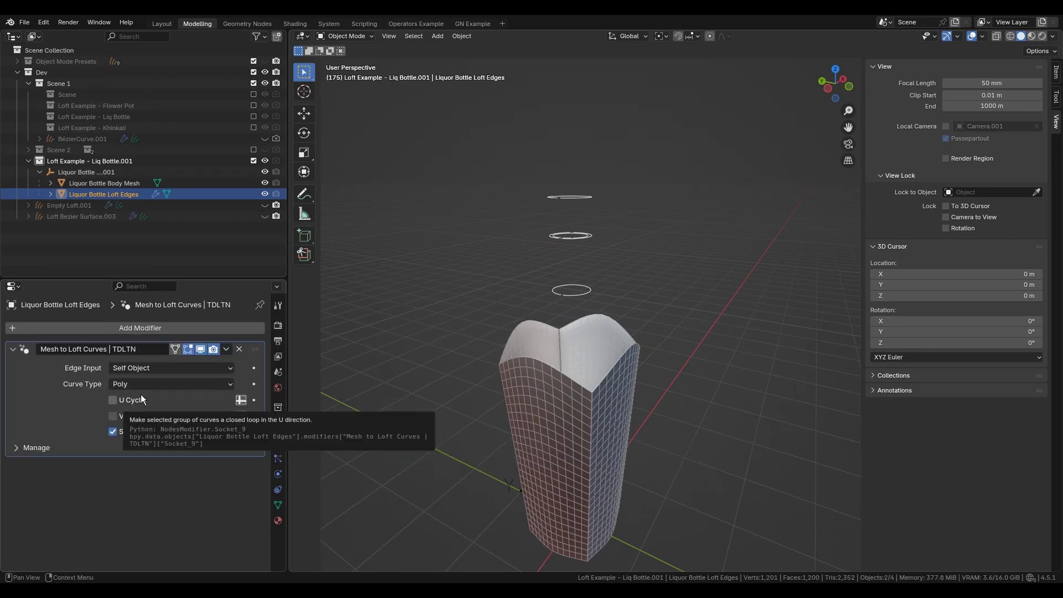
pyautogui.click(115, 327)
pyautogui.click(195, 325)
# Lower the V curve count from 14 to 9 and review the V curve parameters
pyautogui.scroll(5, 597, 400)
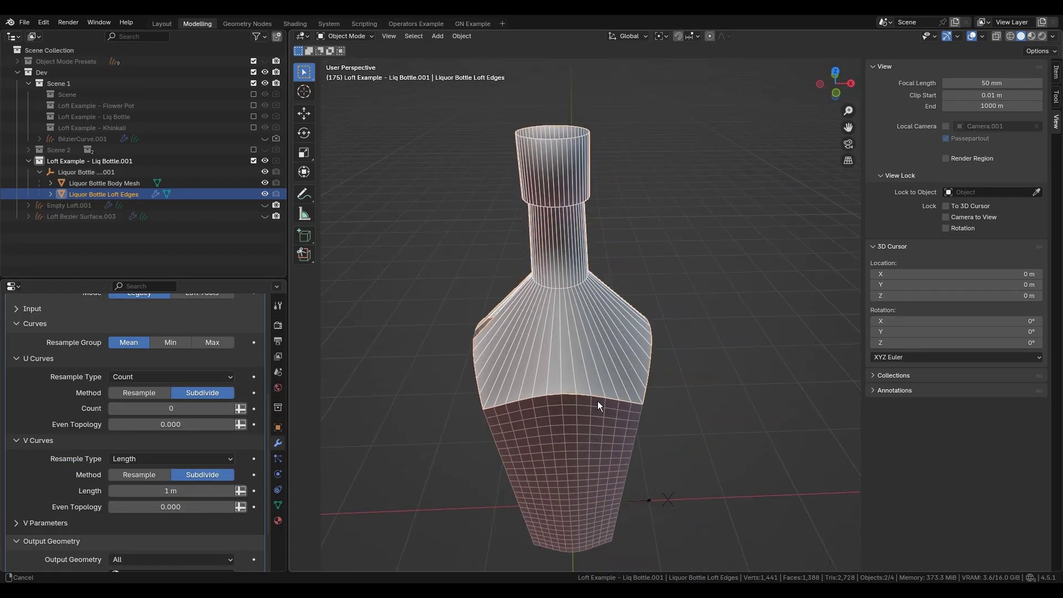
pyautogui.scroll(-4, 193, 431)
pyautogui.moveTo(194, 430); pyautogui.dragTo(166, 431)
pyautogui.click(45, 466)
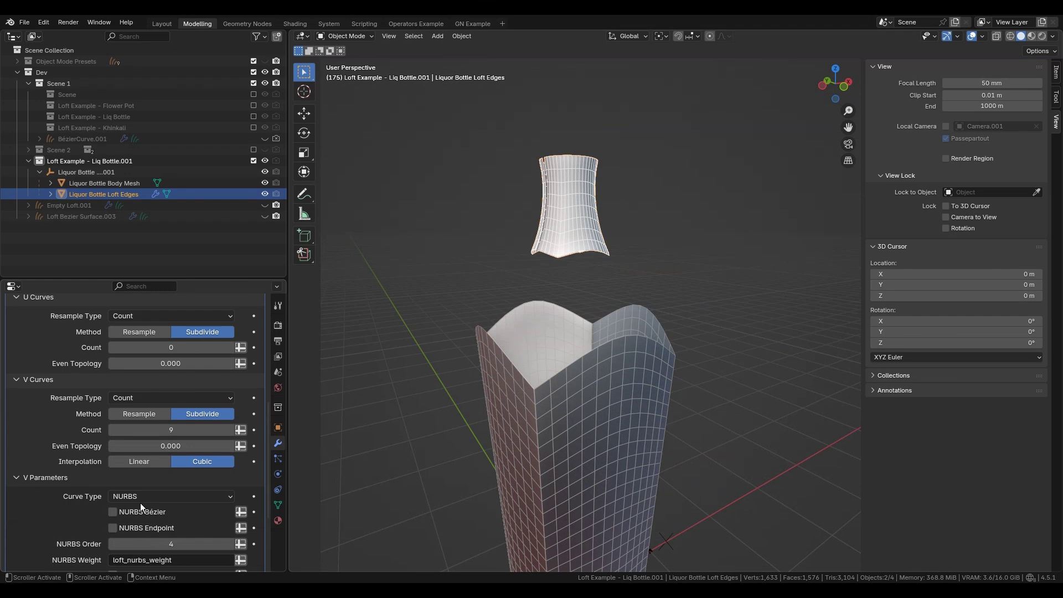
pyautogui.scroll(-2, 505, 331)
pyautogui.scroll(-2, 270, 410)
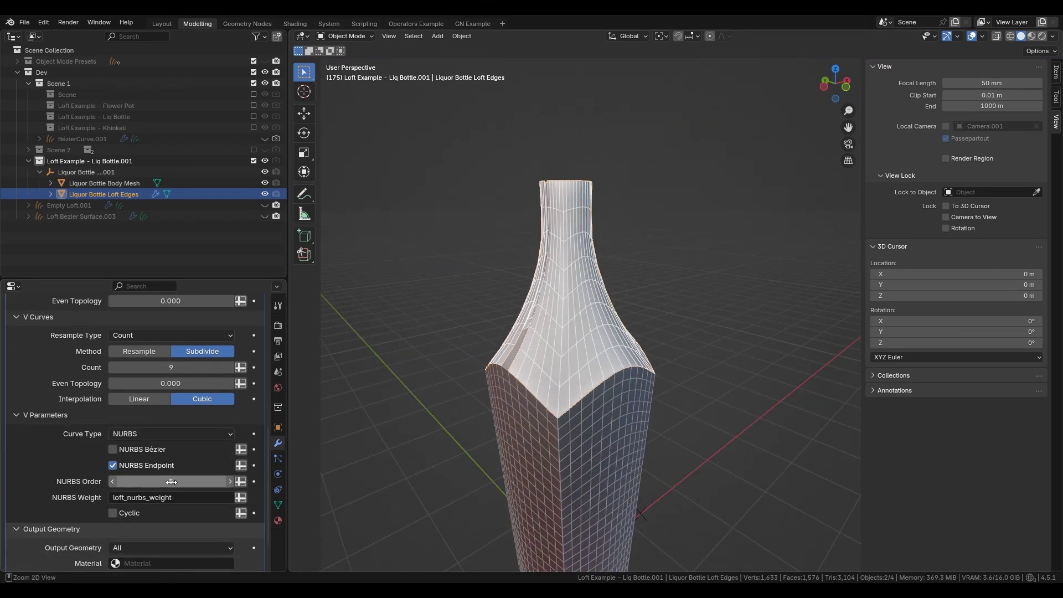
pyautogui.scroll(12, 145, 397)
pyautogui.scroll(-2, 145, 397)
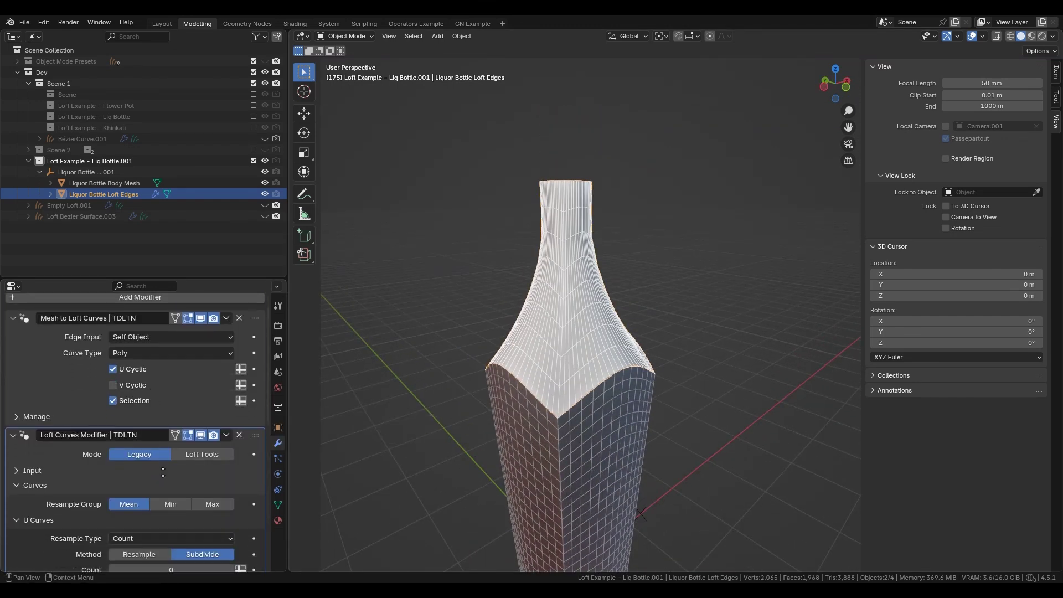
pyautogui.scroll(-6, 184, 428)
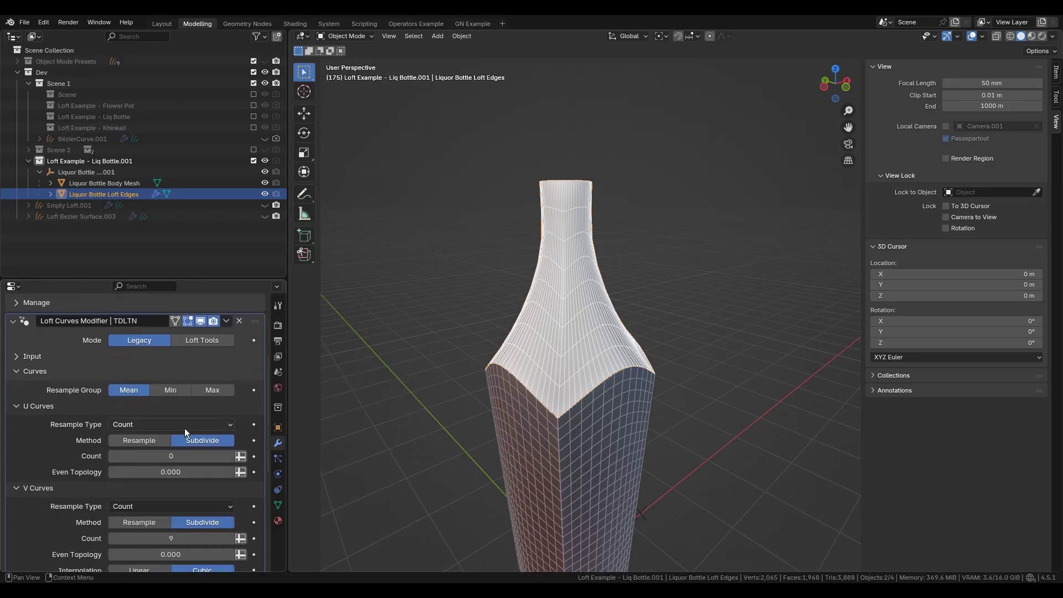
# Flare the top edge loop of Liquor Bottle Loft Edges outward, then undo the flare
pyautogui.moveTo(559, 412); pyautogui.dragTo(633, 473, button='middle')
pyautogui.click(633, 474)
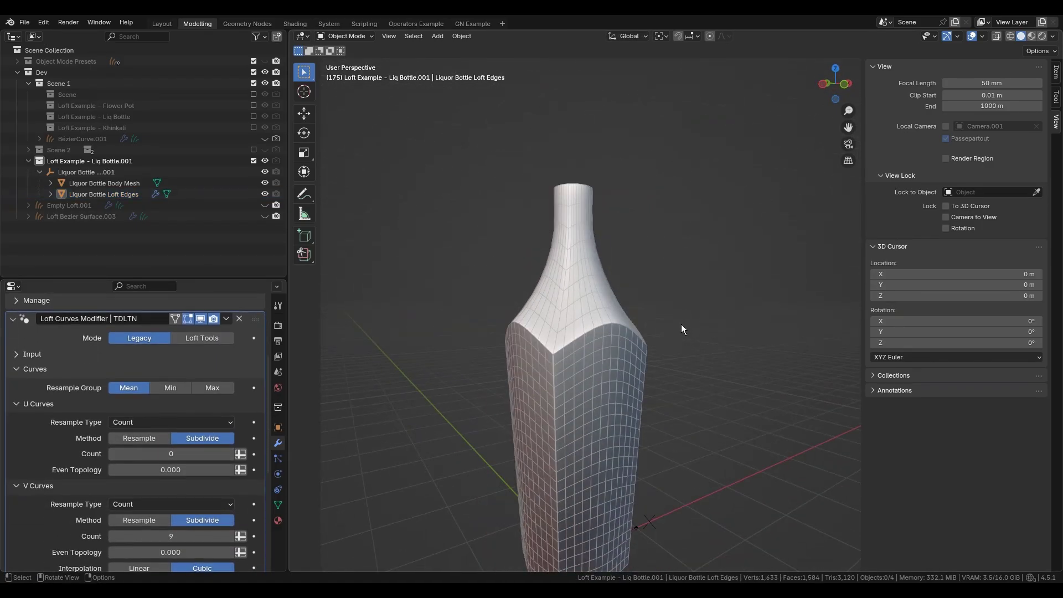
pyautogui.click(642, 310)
pyautogui.press('Tab')
pyautogui.moveTo(642, 310); pyautogui.dragTo(556, 217, button='middle')
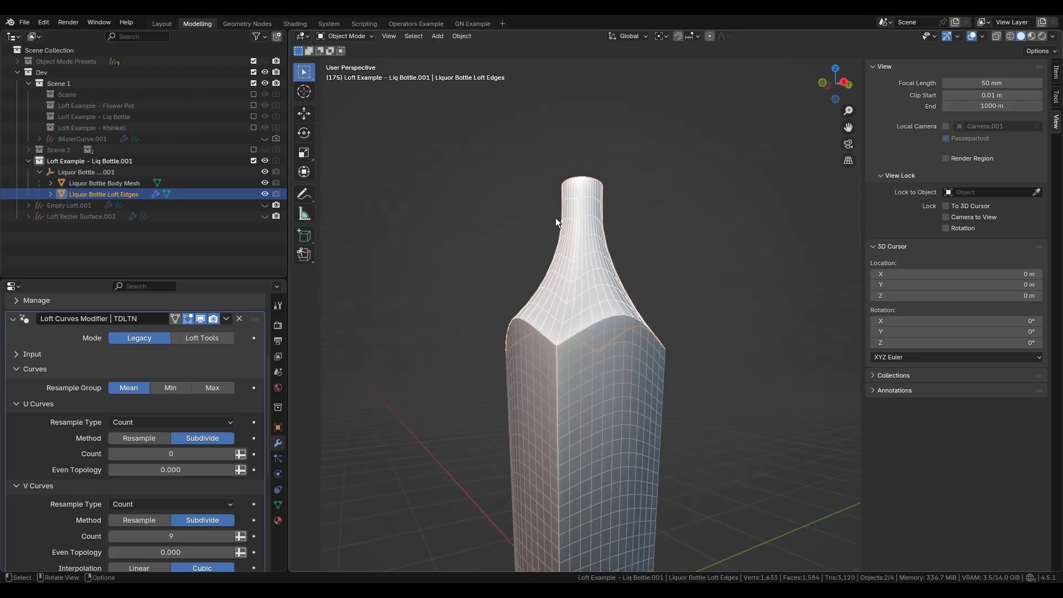
pyautogui.hotkey('ctrl', 'l')
pyautogui.press('g')
pyautogui.press('Escape')
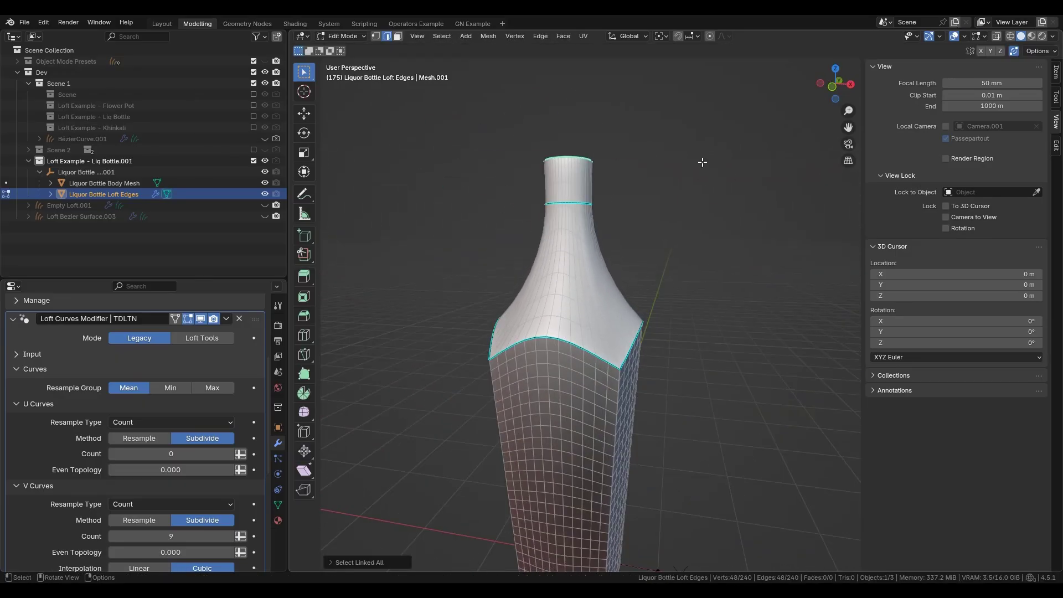
pyautogui.press('s')
pyautogui.click(611, 331)
pyautogui.hotkey('ctrl', 'z')
pyautogui.moveTo(611, 330); pyautogui.dragTo(553, 332, button='middle')
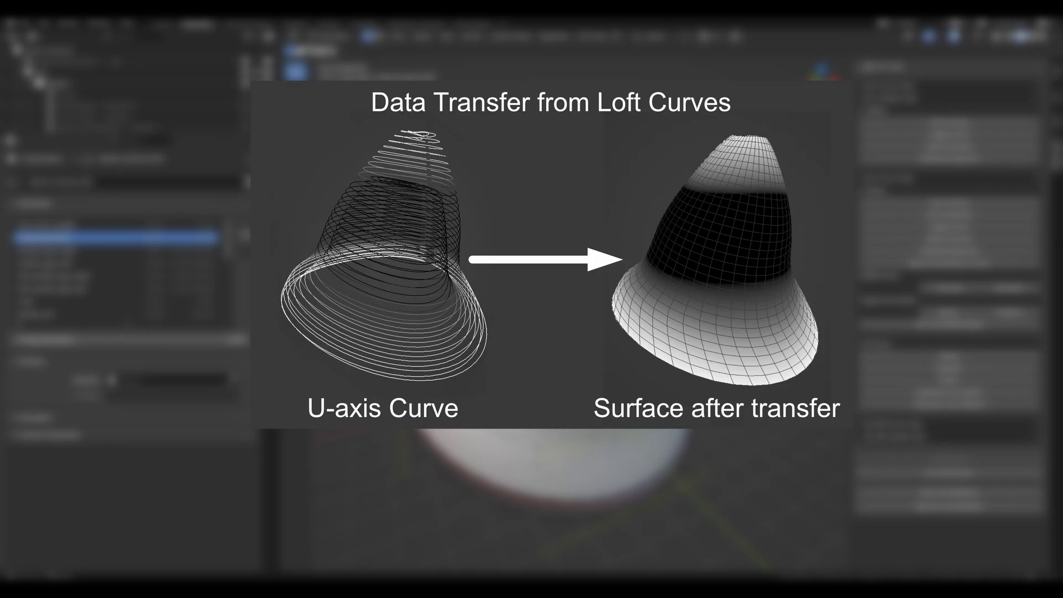
# Switch the Transfer Data Loft Axis to V and back to U
pyautogui.hotkey('shift', 'a')
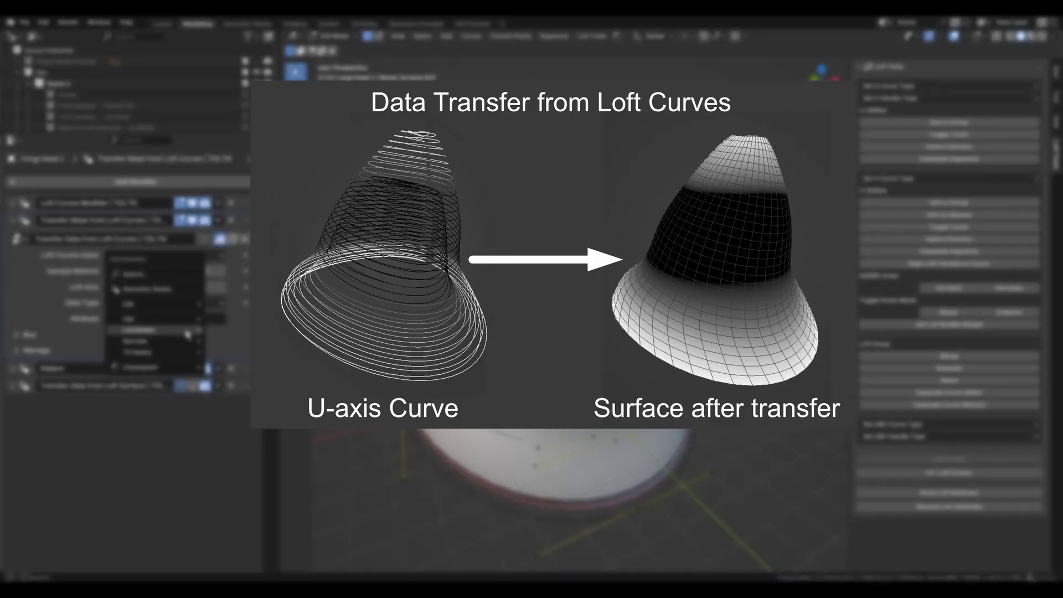
pyautogui.moveTo(188, 330)
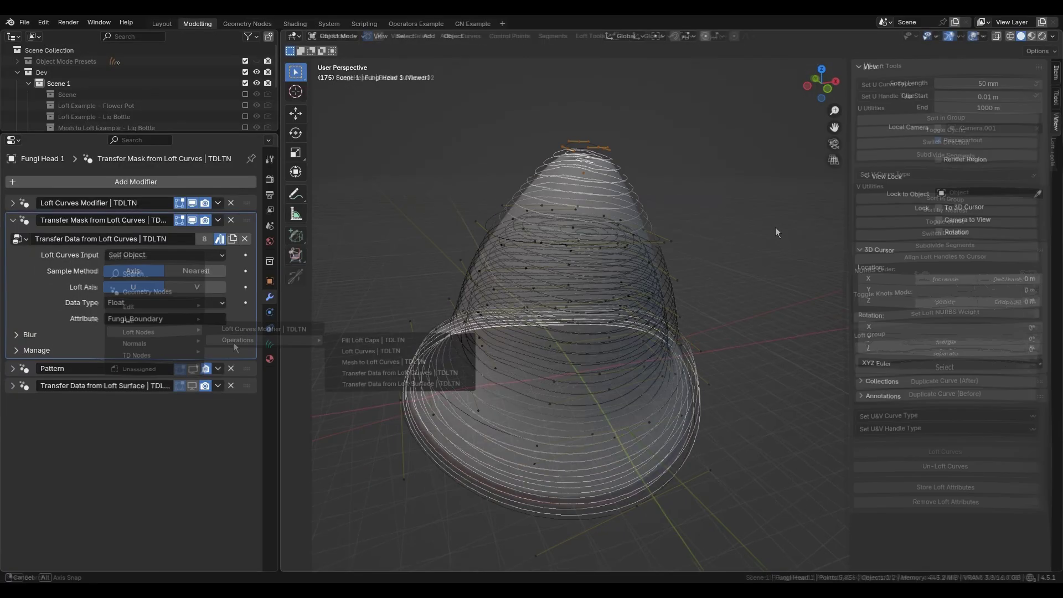
pyautogui.moveTo(632, 222); pyautogui.dragTo(310, 238, button='middle')
pyautogui.click(204, 286)
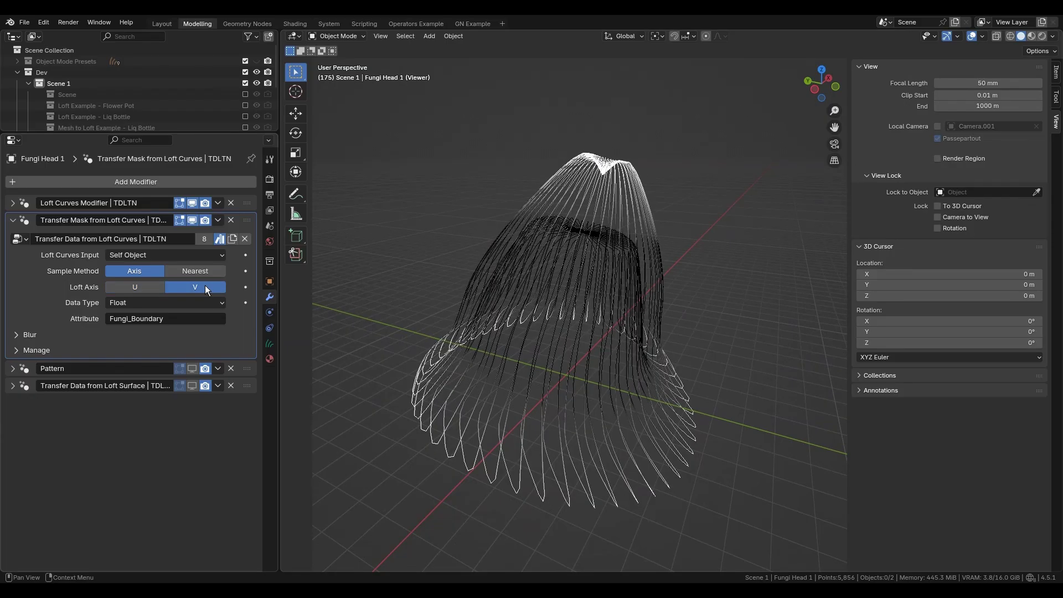
pyautogui.click(135, 287)
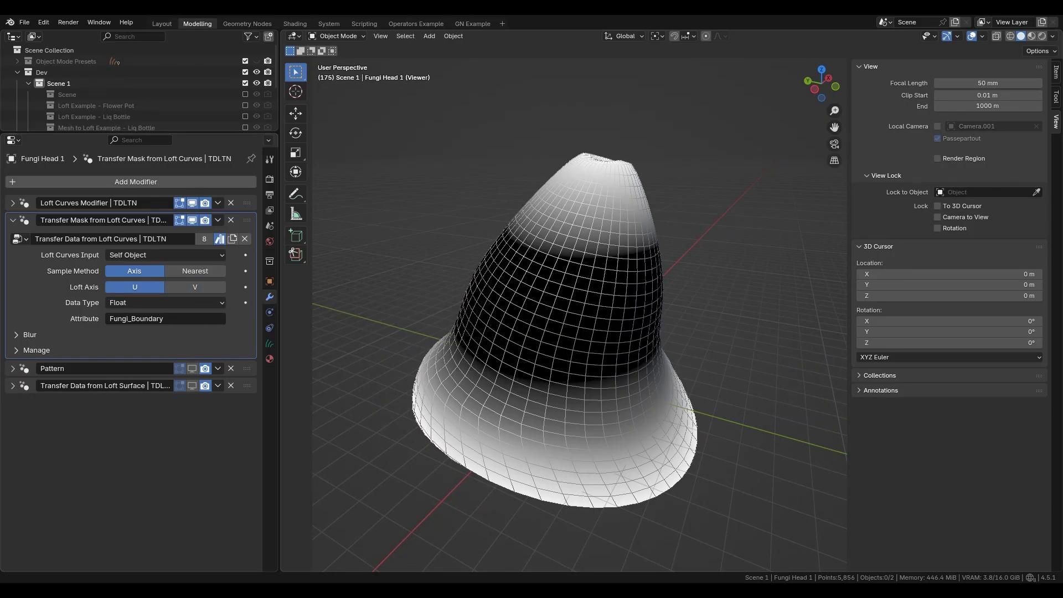
# Set Output Geometry to Surface Only, then back to All
pyautogui.click(29, 224)
pyautogui.click(18, 205)
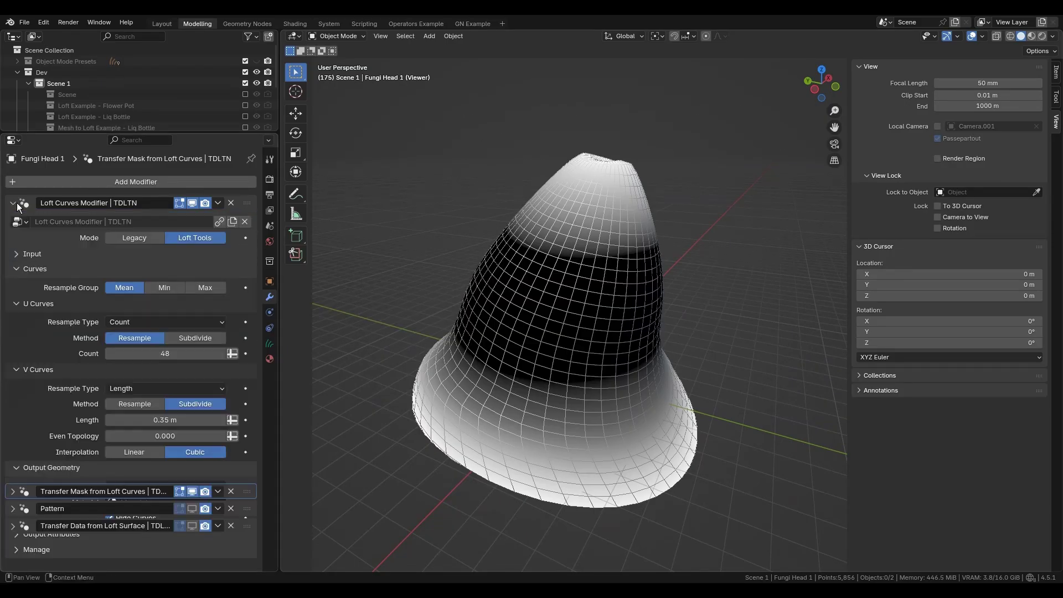
pyautogui.scroll(-2, 66, 400)
pyautogui.click(135, 446)
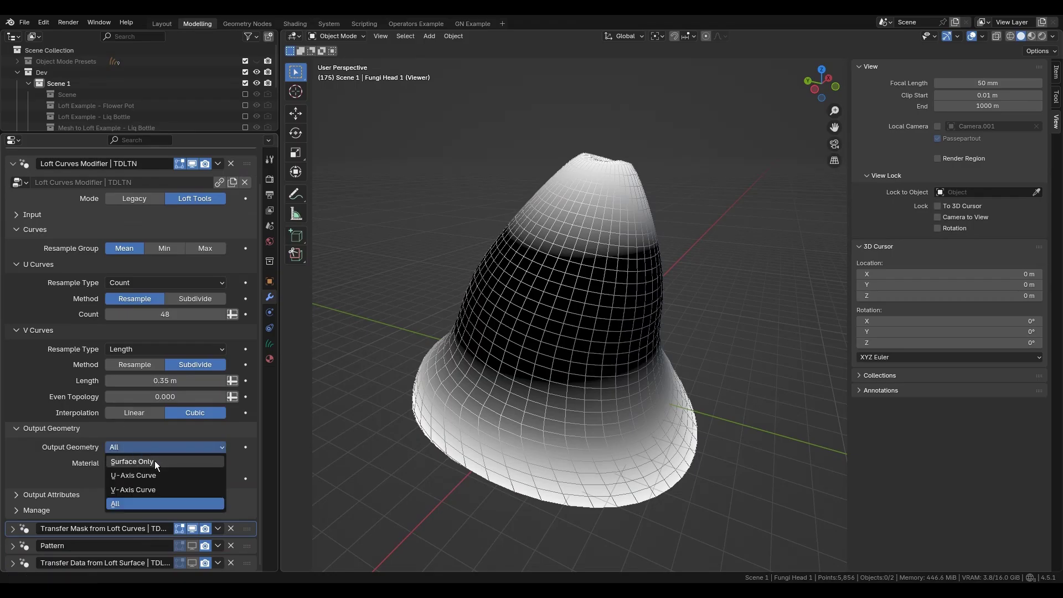
pyautogui.click(155, 460)
pyautogui.click(133, 512)
pyautogui.scroll(-5, 54, 354)
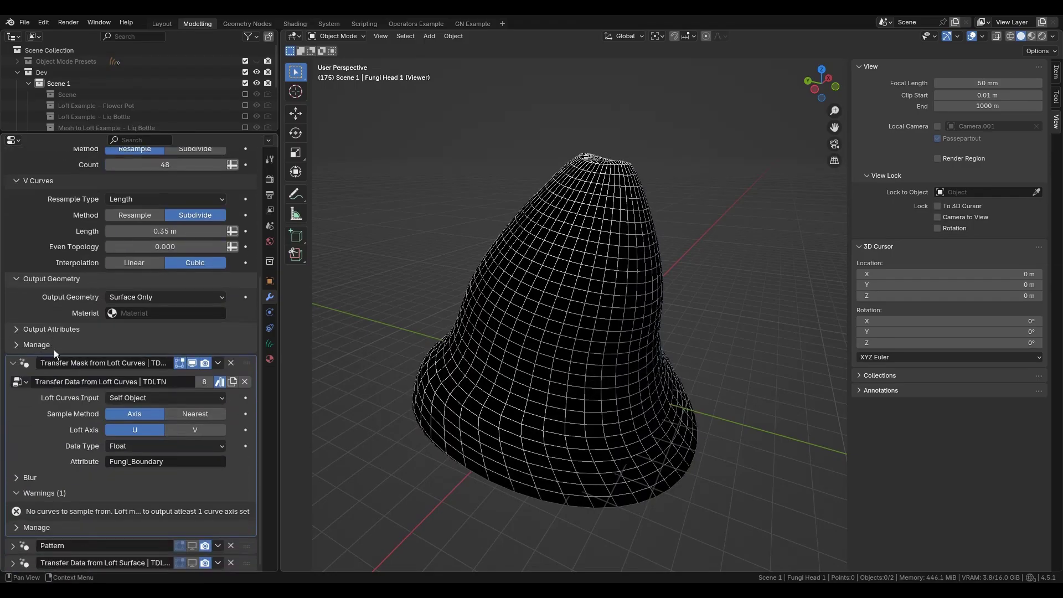
pyautogui.scroll(3, 182, 432)
pyautogui.click(150, 367)
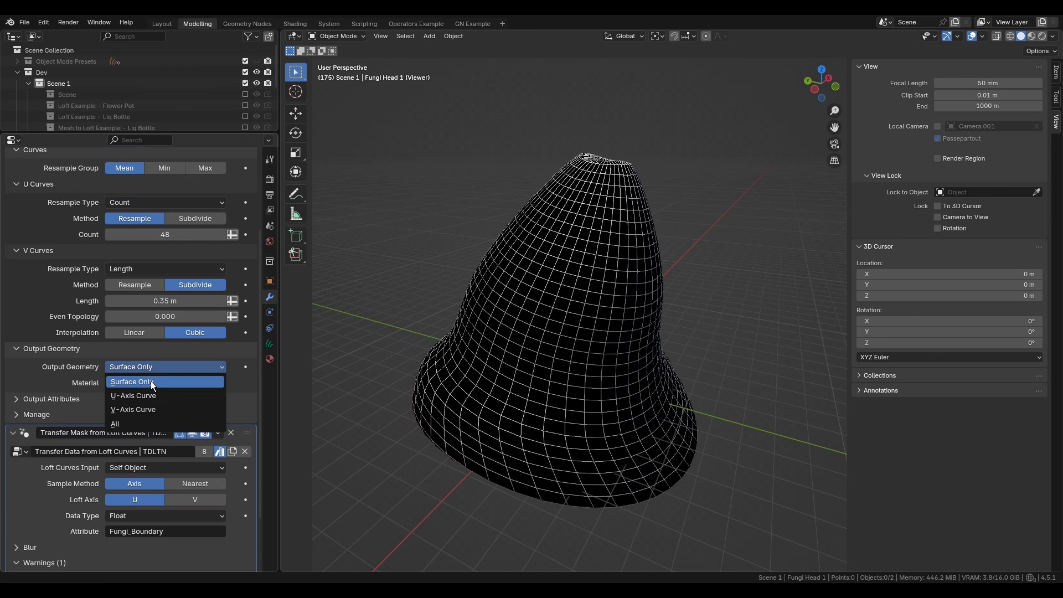
pyautogui.click(150, 381)
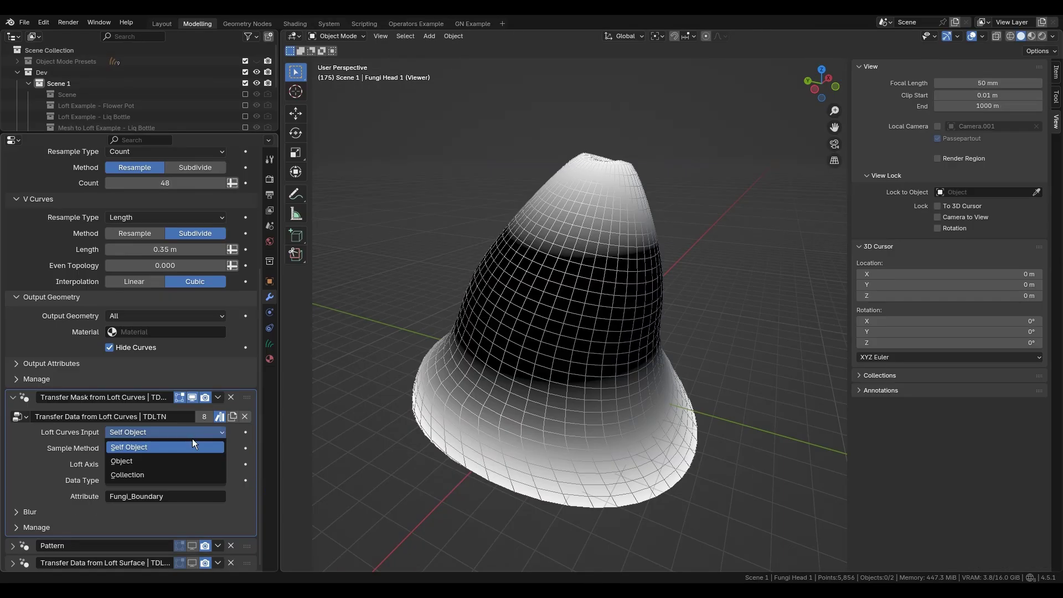
# Set Loft Curves Input to Object, try BézierCurve.001, then clear the source
pyautogui.click(184, 459)
pyautogui.click(194, 448)
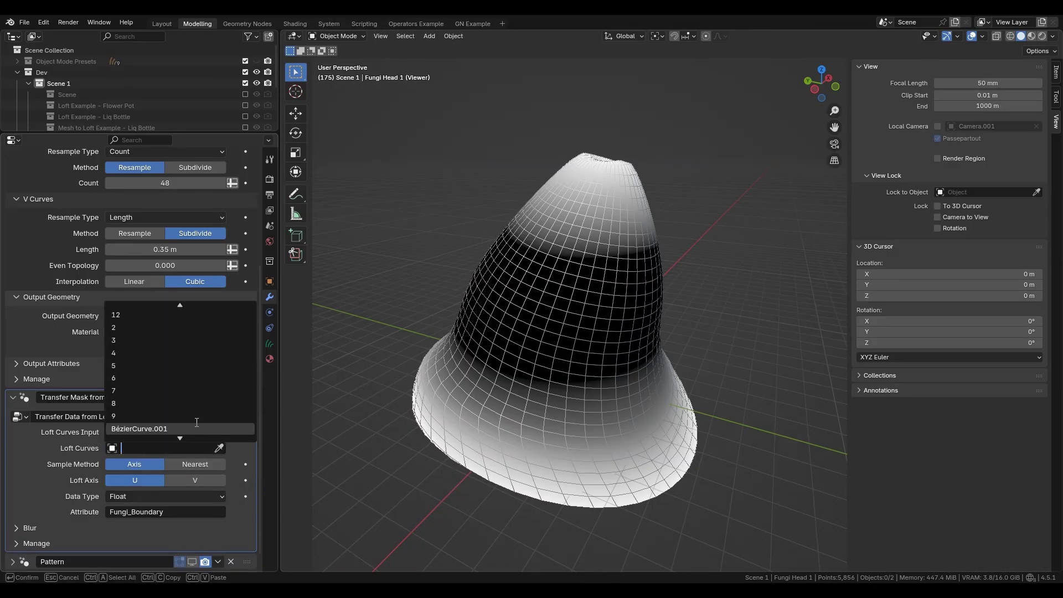
pyautogui.click(182, 354)
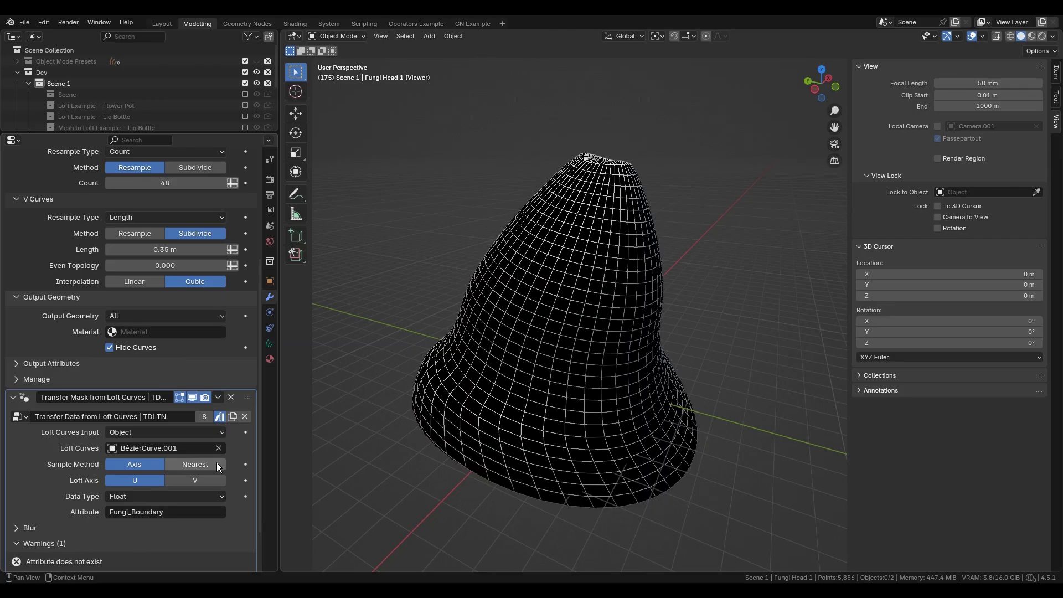
pyautogui.click(220, 448)
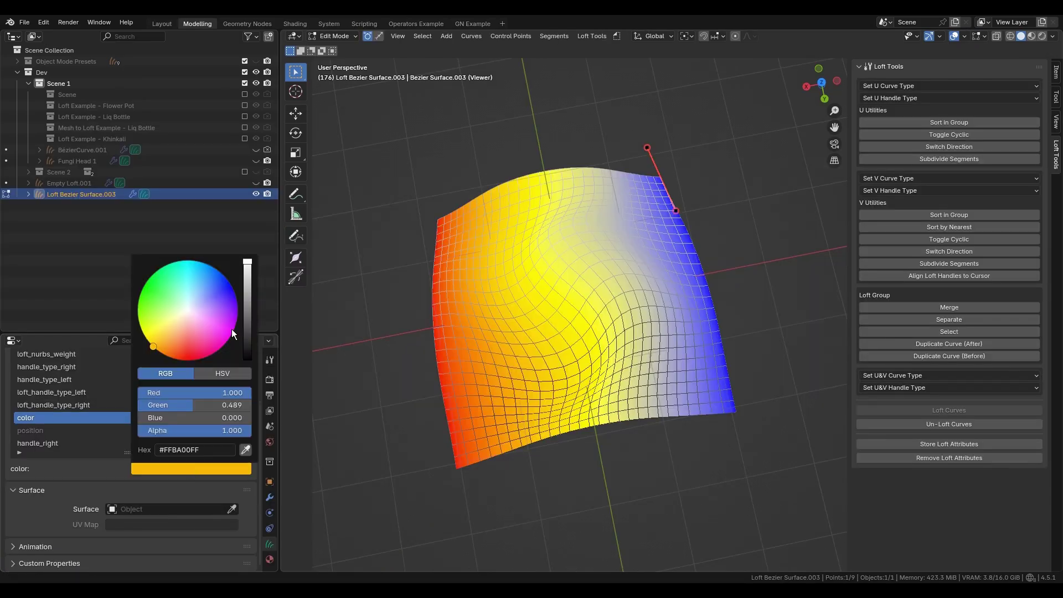
pyautogui.moveTo(230, 284)
pyautogui.mouseDown()
pyautogui.moveTo(191, 357)
pyautogui.moveTo(145, 299)
pyautogui.moveTo(231, 284)
pyautogui.mouseUp()
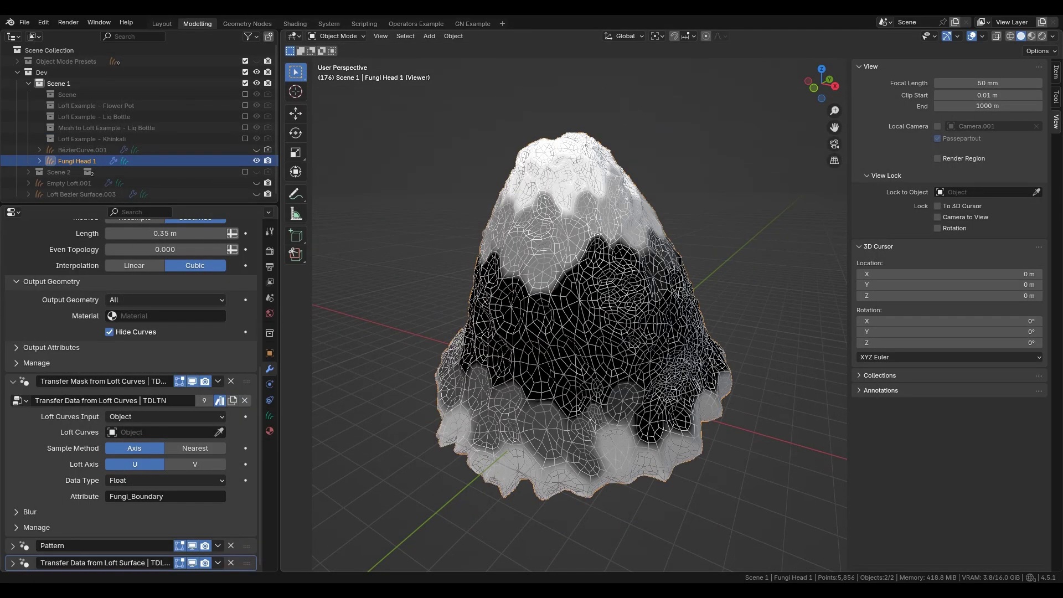
# Enable the Pattern modifier in the viewport to show the cellular surface
pyautogui.click(12, 562)
pyautogui.scroll(-5, 121, 394)
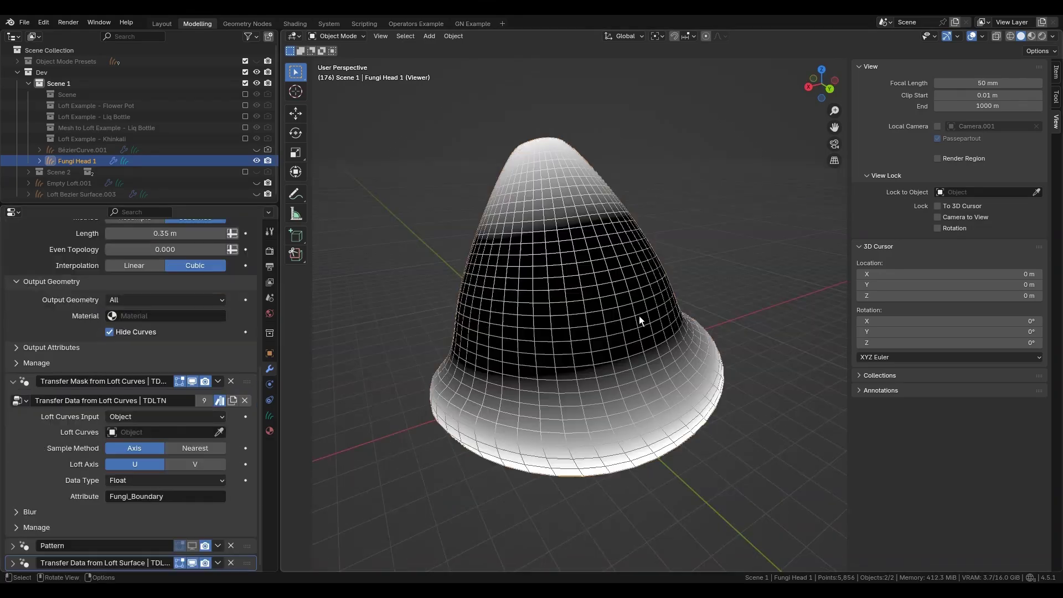
pyautogui.moveTo(639, 316); pyautogui.dragTo(720, 376, button='middle')
pyautogui.click(192, 545)
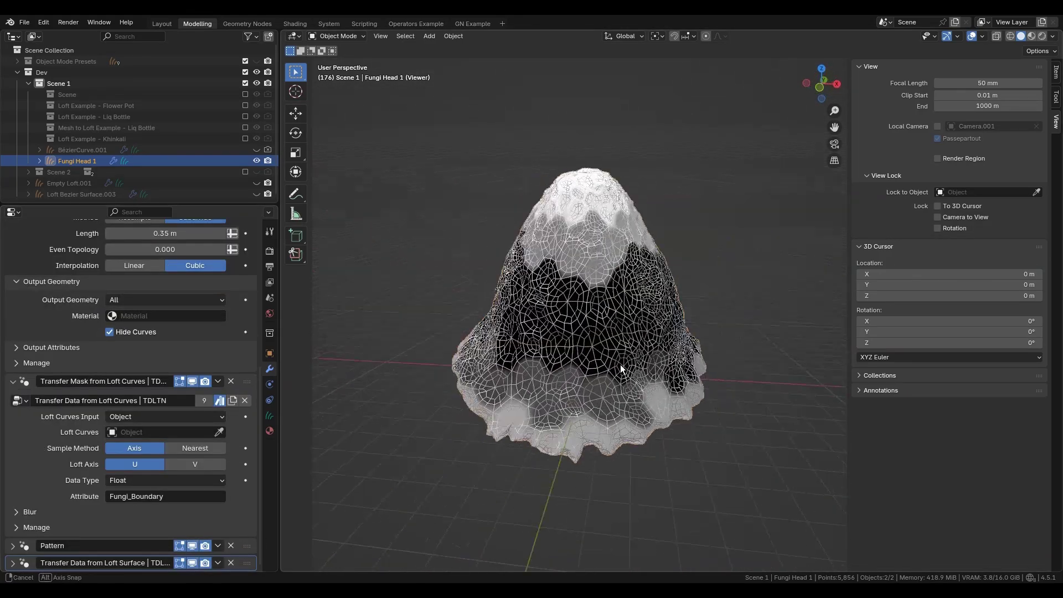
pyautogui.moveTo(548, 261); pyautogui.dragTo(565, 239, button='middle')
# Expand Transfer Data from Loft Surface and start moving selected control points
pyautogui.click(12, 563)
pyautogui.scroll(-5, 122, 394)
pyautogui.click(193, 416)
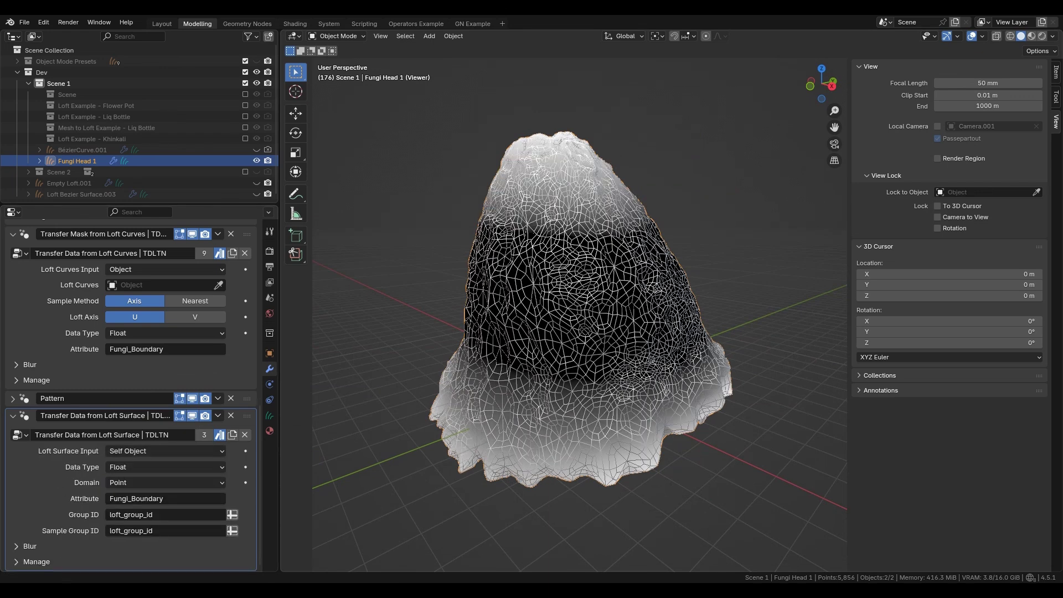
pyautogui.moveTo(667, 243); pyautogui.dragTo(690, 238, button='middle')
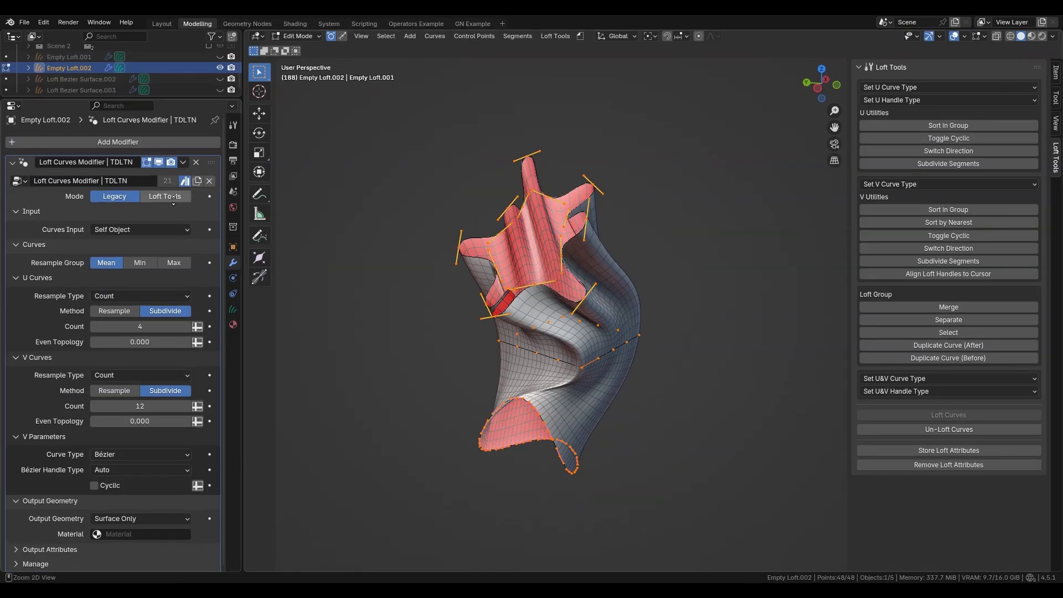
pyautogui.press('g')
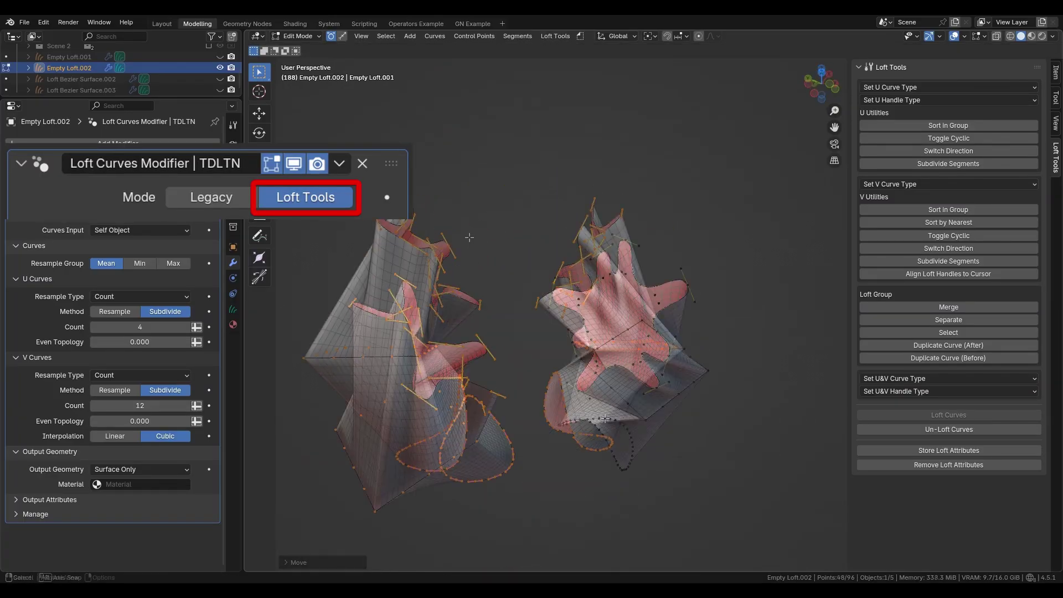
# Reverse the loft curve direction with Switch Direction, then add a Loft Curves Poly Cube
pyautogui.hotkey('shift', 'q')
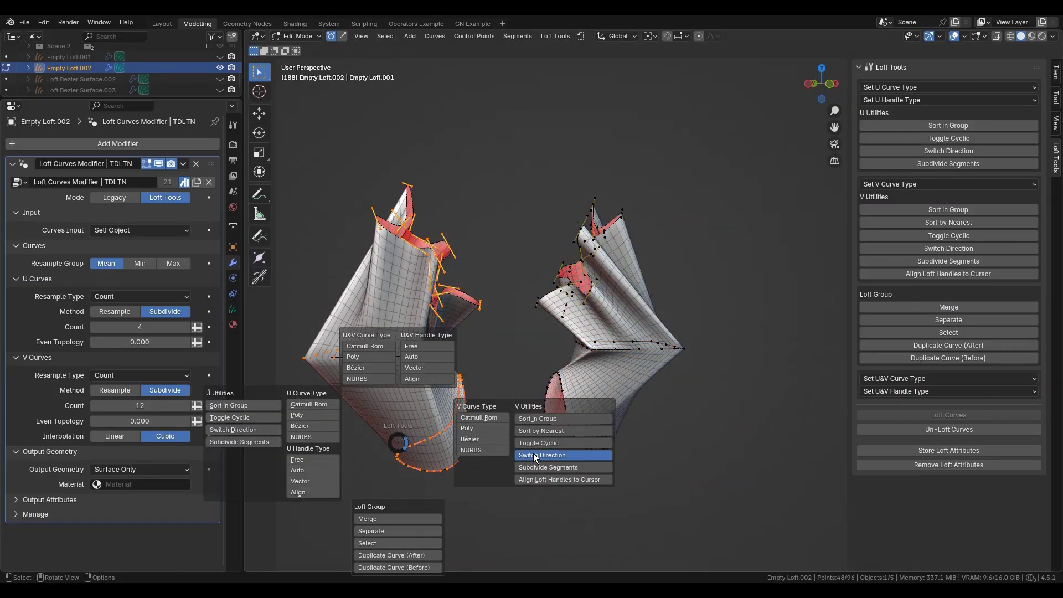
pyautogui.click(535, 457)
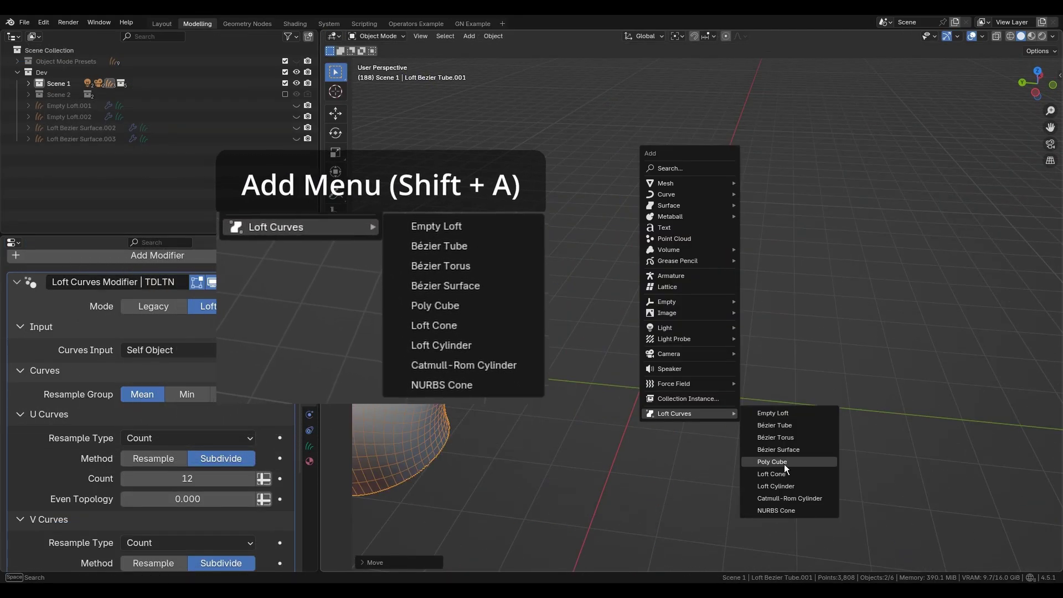
pyautogui.click(783, 462)
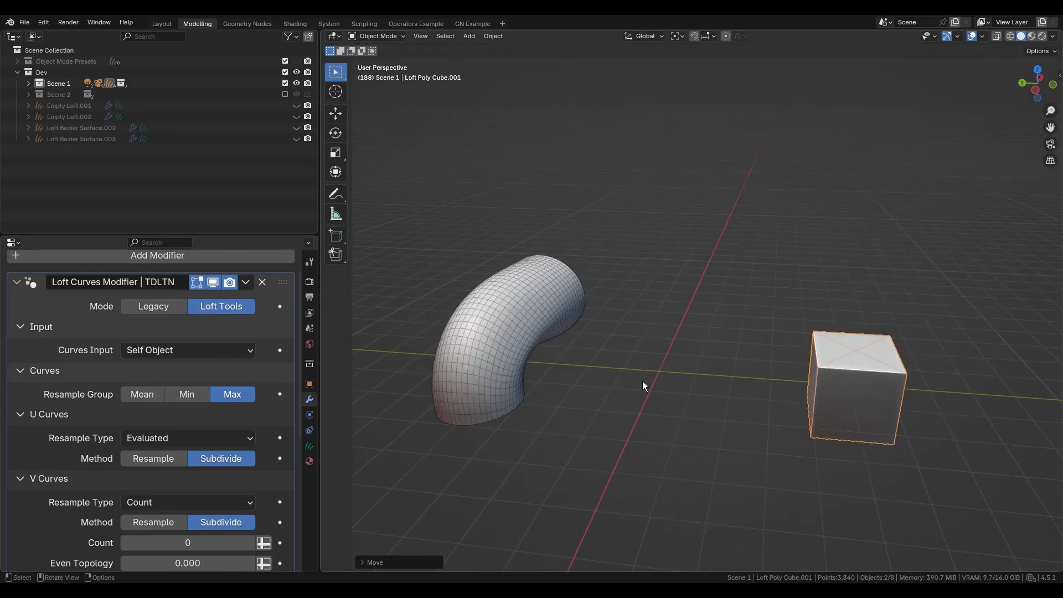
# Convert Loft Bezier Surface.002's U&V curves to NURBS and toggle their knots mode
pyautogui.hotkey('shift', 'a')
pyautogui.moveTo(642, 381)
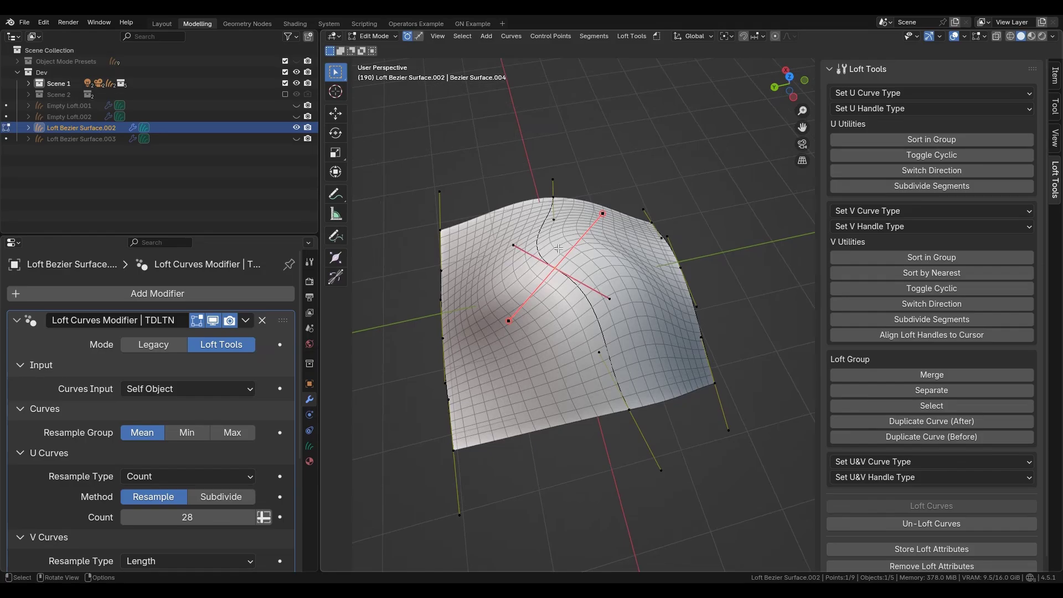
pyautogui.press('v')
pyautogui.click(624, 246)
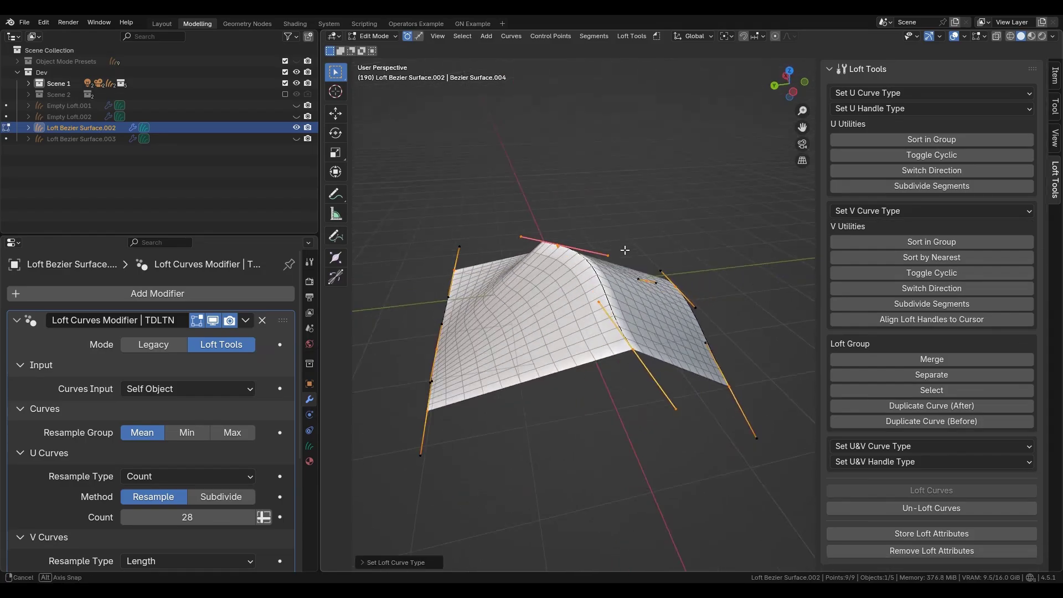
pyautogui.press('v')
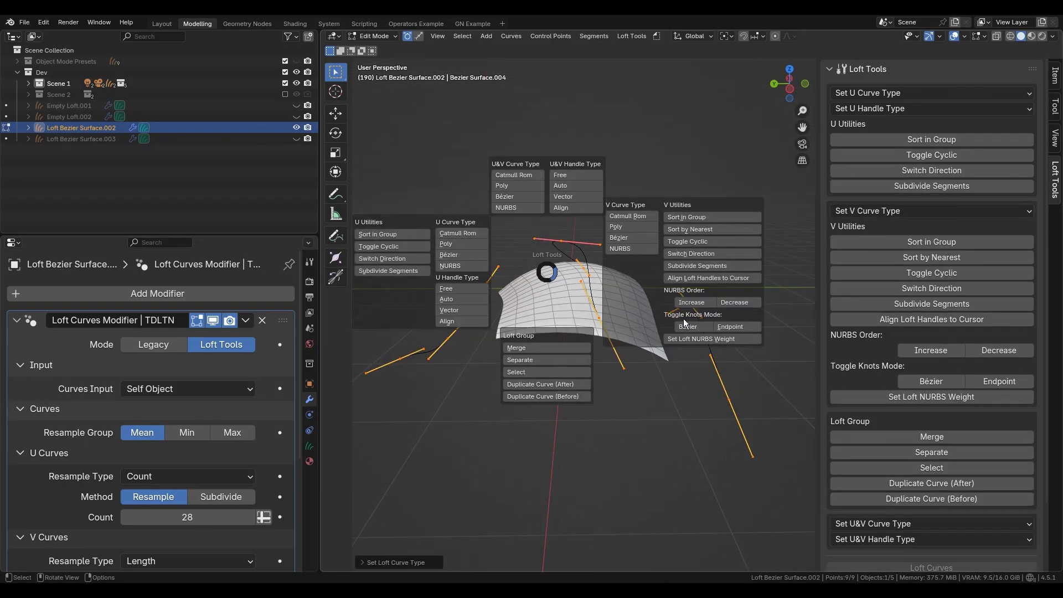
pyautogui.click(690, 312)
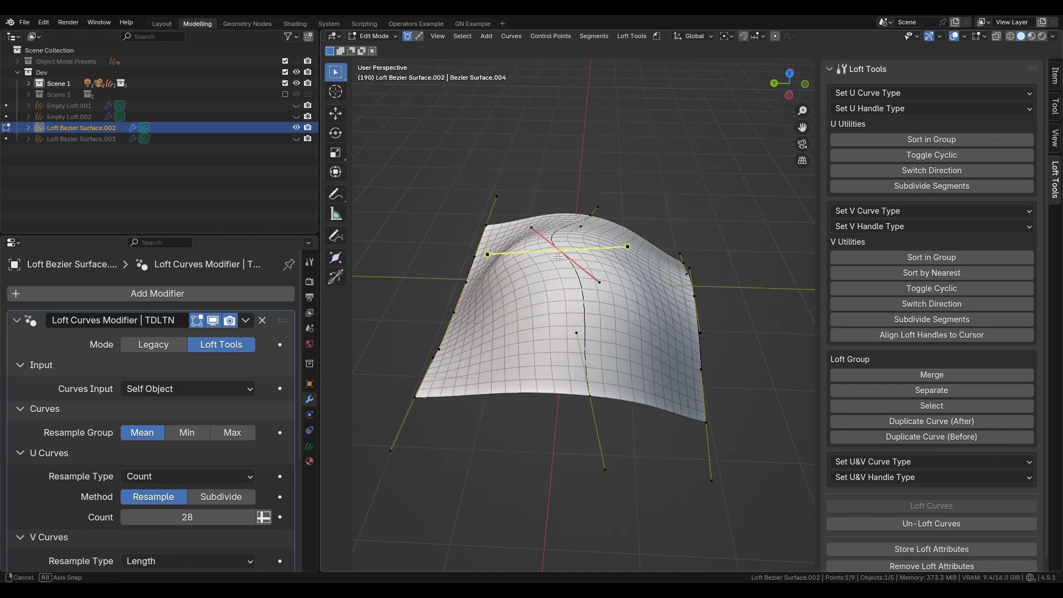
# Set the U&V handle type of the loft curves to Vector
pyautogui.moveTo(567, 265); pyautogui.dragTo(671, 234, button='middle')
pyautogui.click(662, 164)
pyautogui.press('v')
pyautogui.click(635, 210)
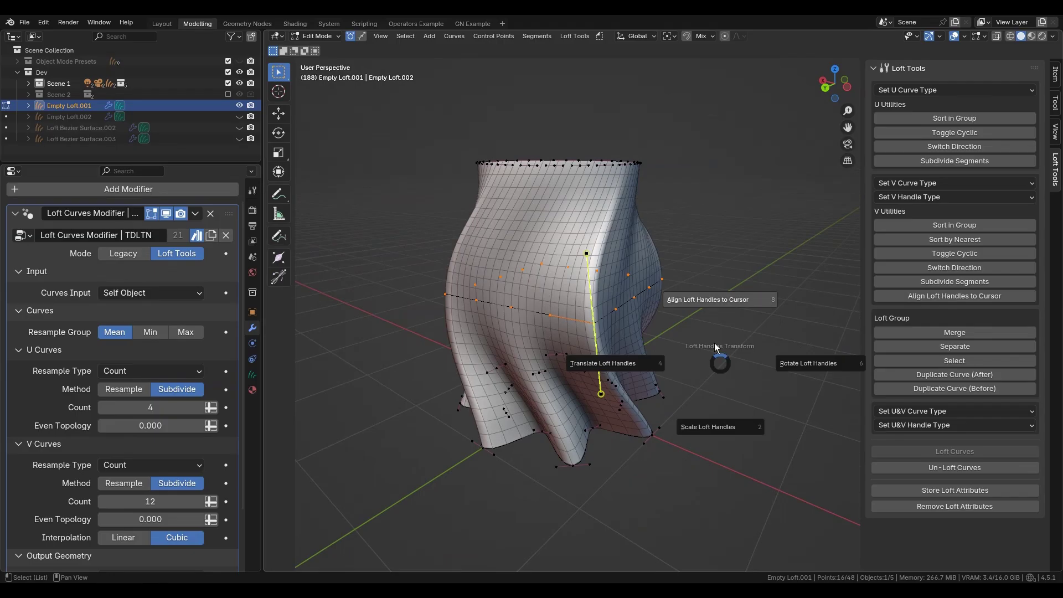
# Move and rotate the top rim's loft handles to reshape the lofted surface
pyautogui.click(631, 359)
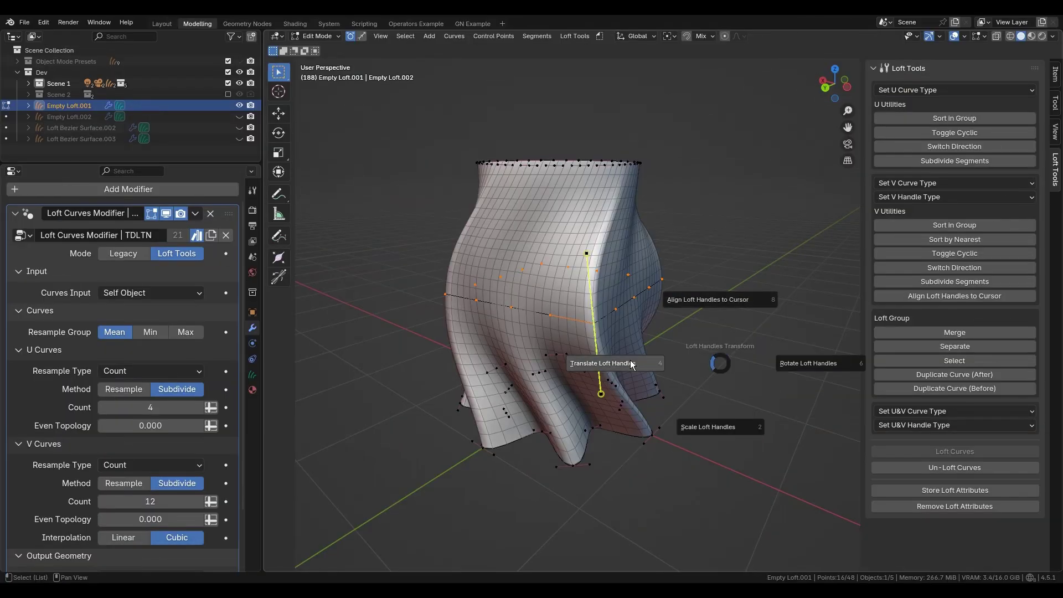
pyautogui.click(630, 360)
pyautogui.click(406, 513)
pyautogui.click(393, 464)
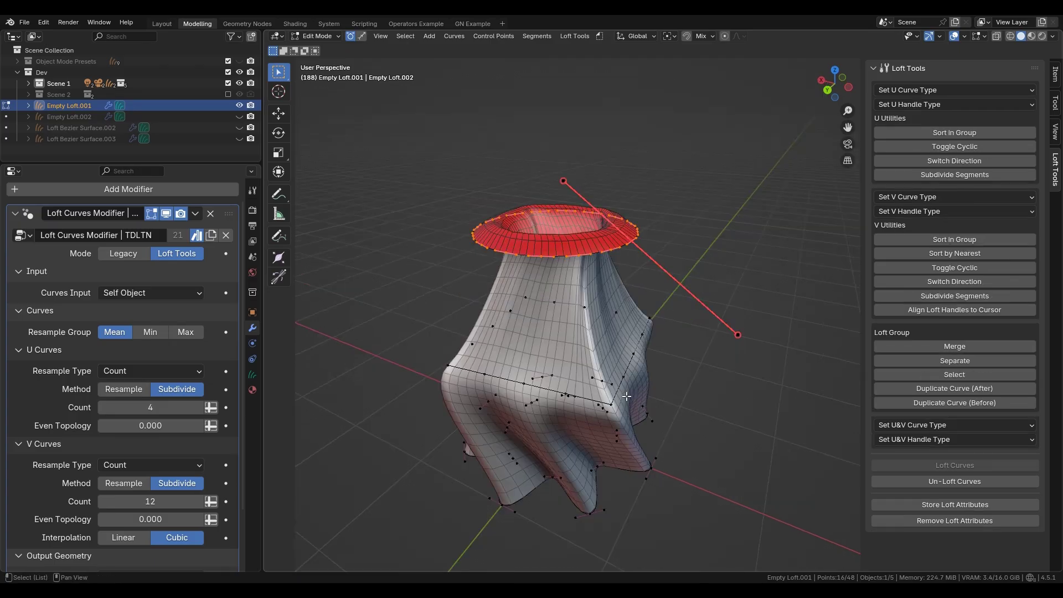
pyautogui.press('r')
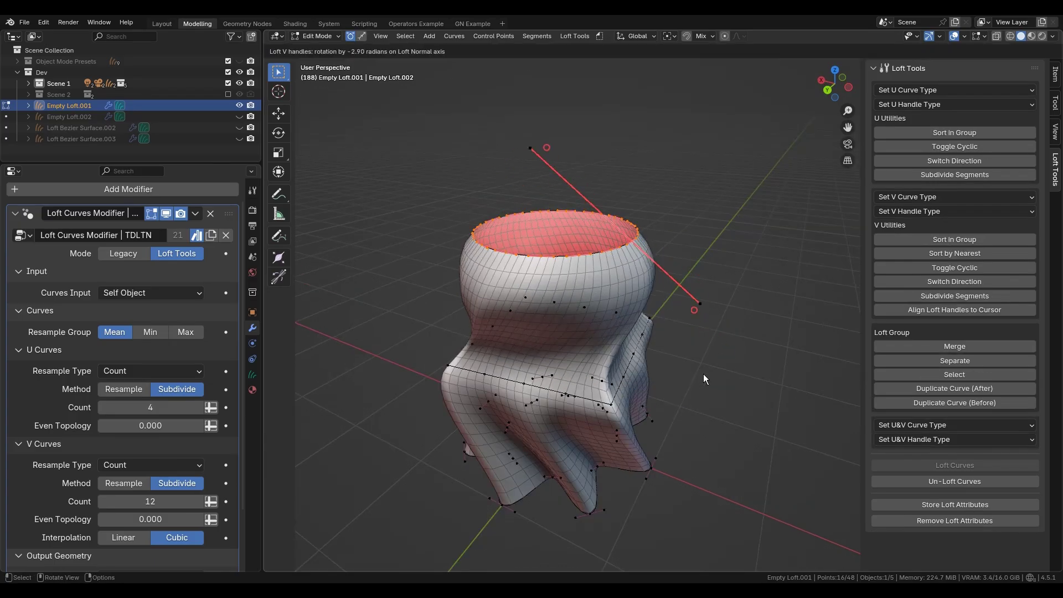
pyautogui.click(705, 371)
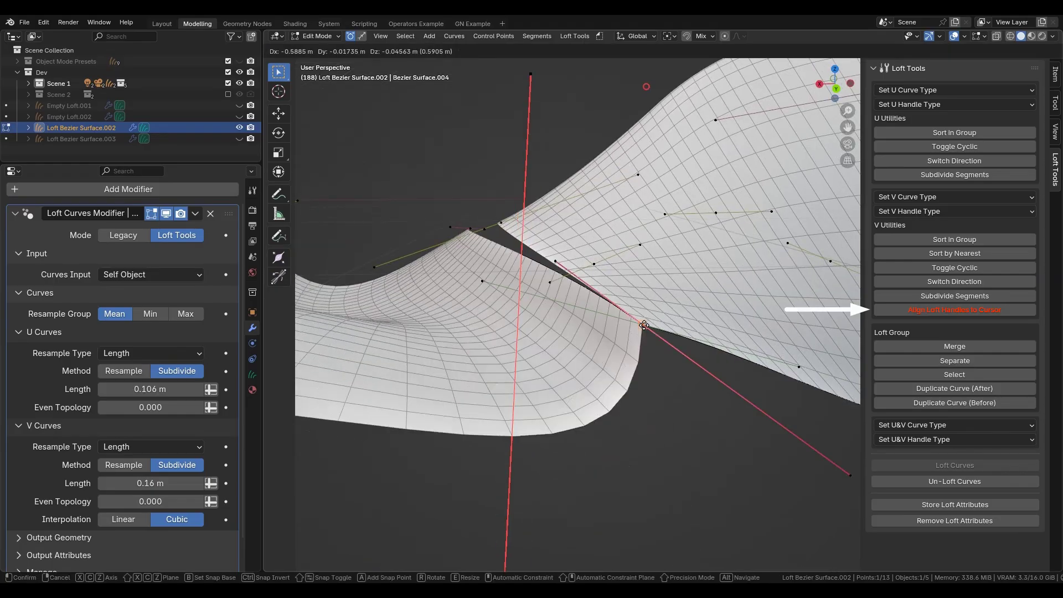
pyautogui.click(643, 325)
pyautogui.moveTo(643, 325); pyautogui.dragTo(598, 375, button='middle')
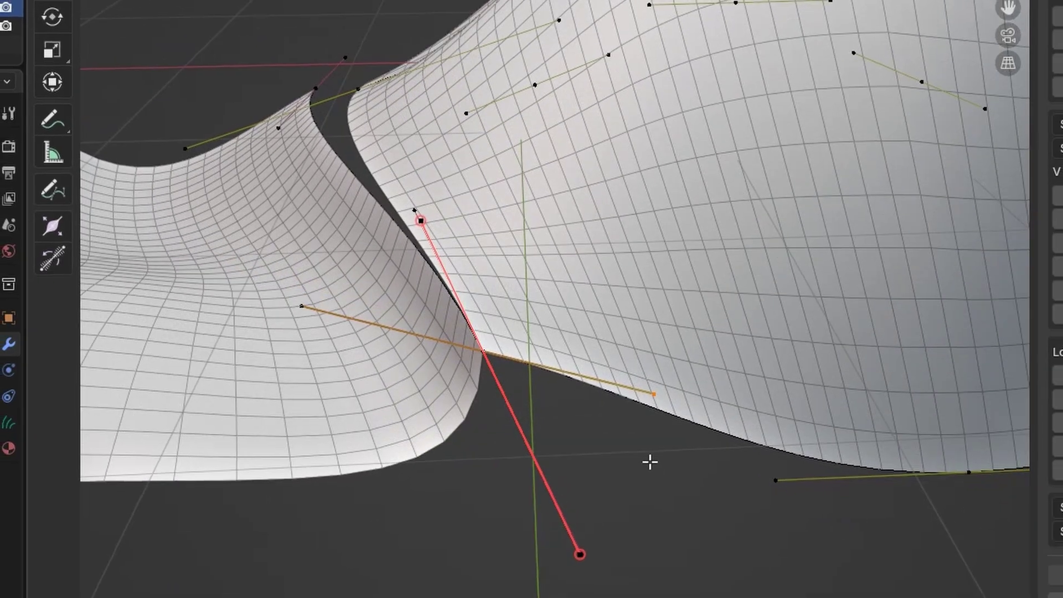
# Snap the 3D cursor to the active handle and align the loft handles to the cursor
pyautogui.hotkey('shift', 's')
pyautogui.click(766, 518)
pyautogui.moveTo(653, 429); pyautogui.dragTo(563, 299, button='middle')
pyautogui.hotkey('alt', 'e')
pyautogui.click(560, 205)
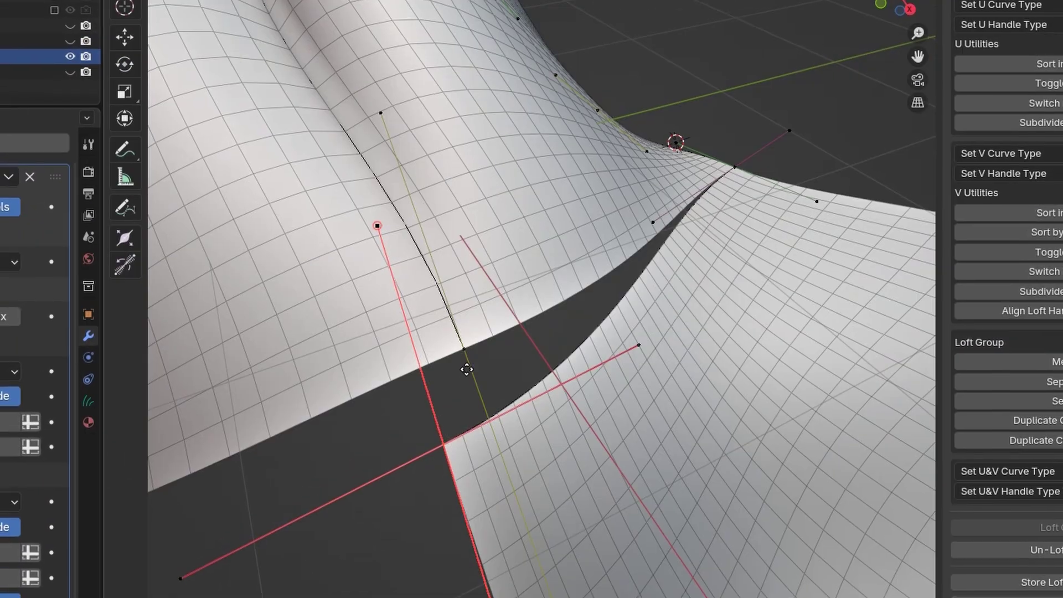
# Snap the cursor to the orange handle, snap the selected handle onto it, then return to Object Mode
pyautogui.moveTo(466, 369); pyautogui.dragTo(482, 252, button='middle')
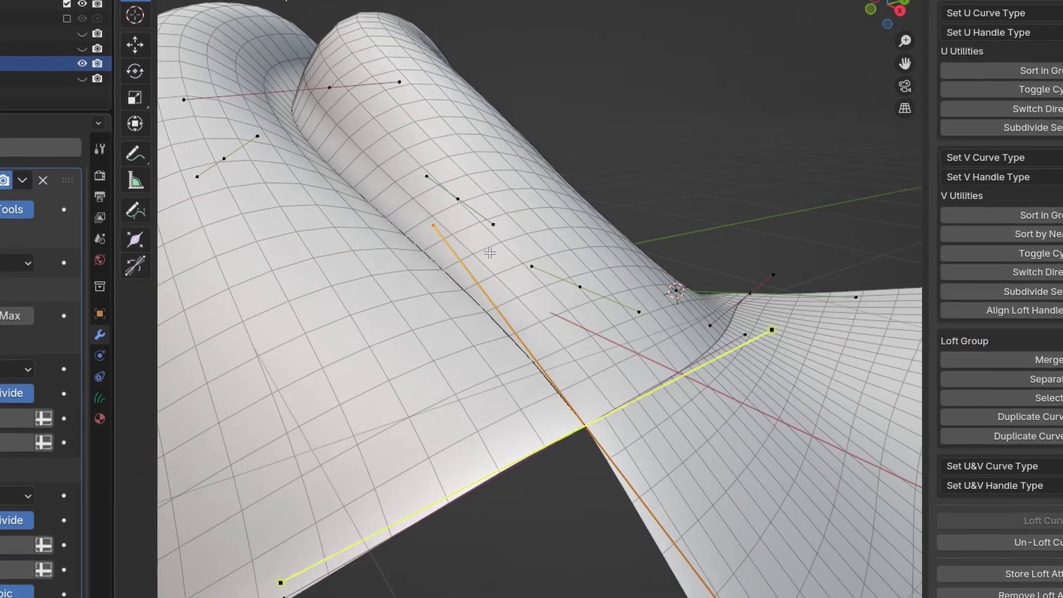
pyautogui.hotkey('shift', 's')
pyautogui.click(608, 473)
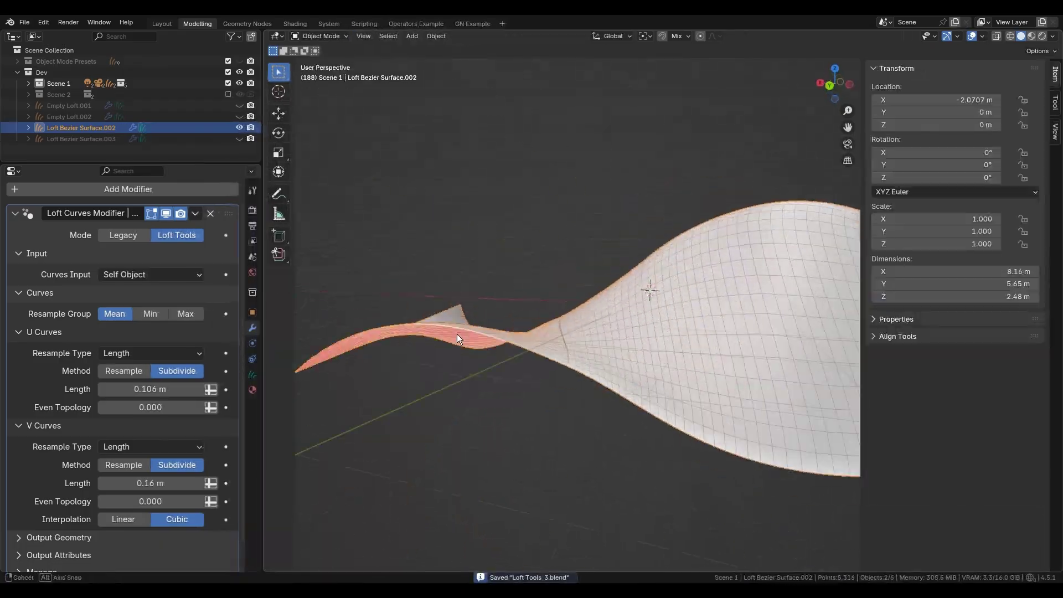
pyautogui.hotkey('shift', 's')
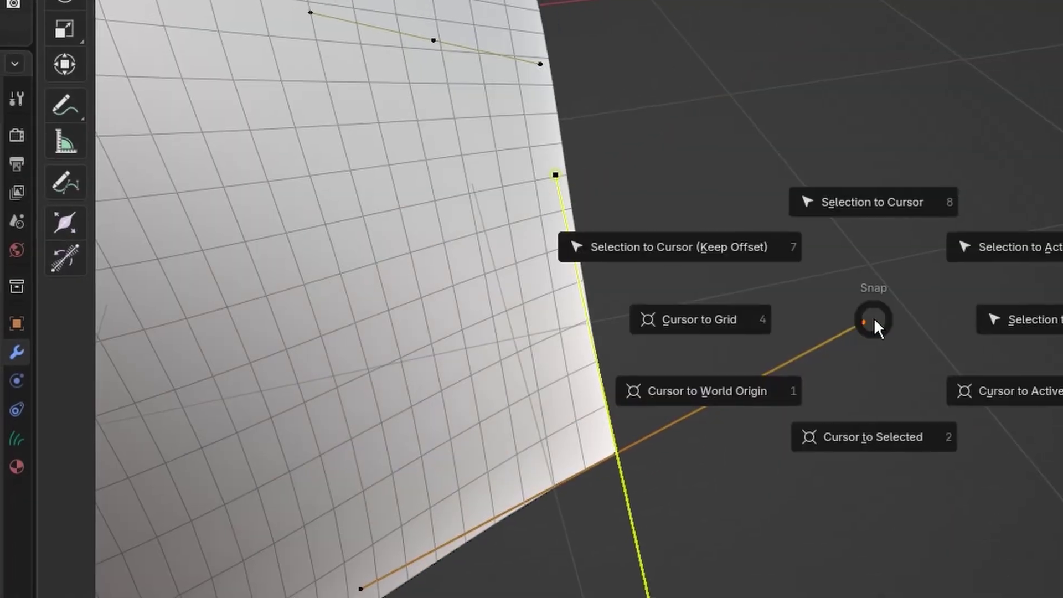
pyautogui.click(681, 250)
pyautogui.press('Tab')
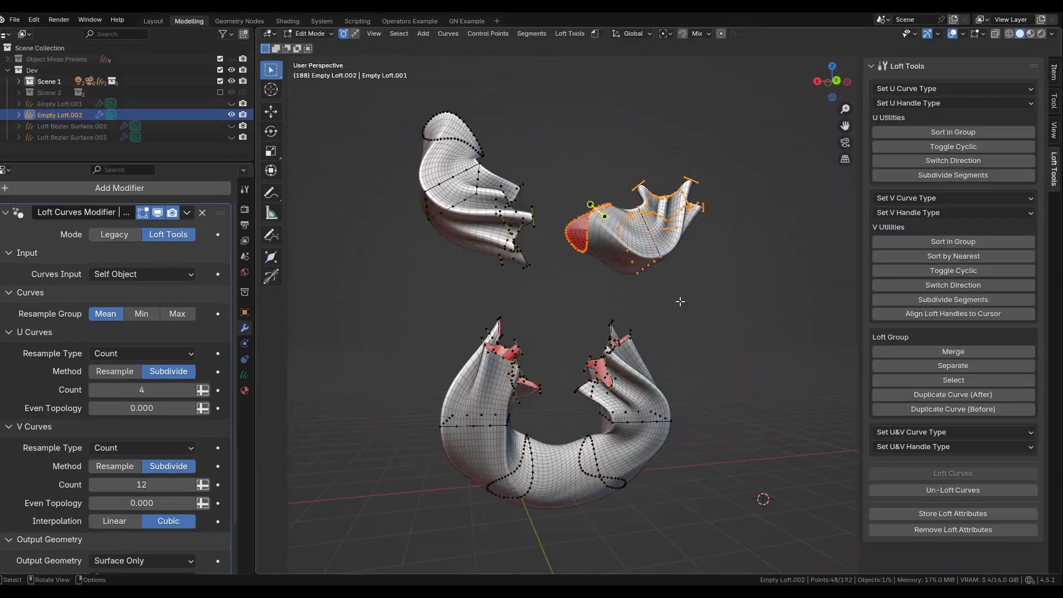
# Select the whole loft group, then separate a curve of the upper loft into its own loft and move it
pyautogui.hotkey('alt', 'q')
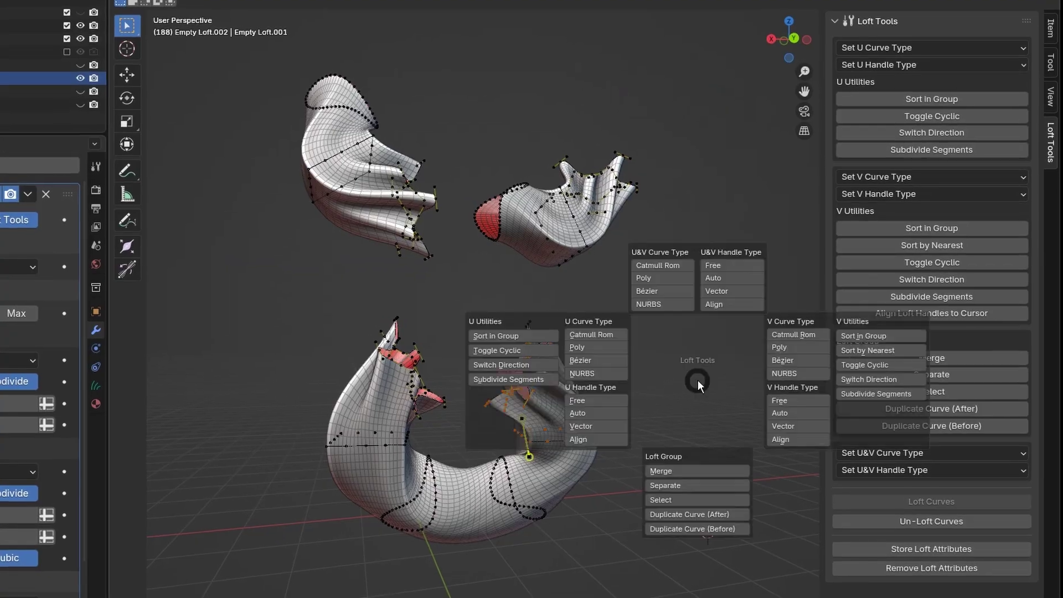
pyautogui.click(690, 501)
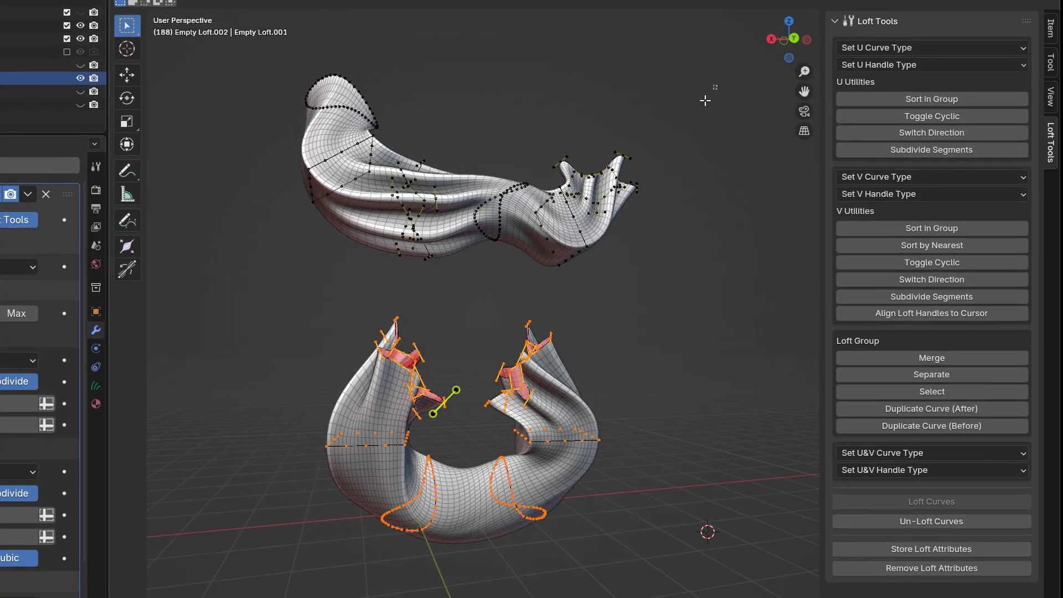
pyautogui.click(463, 271)
pyautogui.hotkey('alt', 'q')
pyautogui.click(463, 369)
pyautogui.press('g')
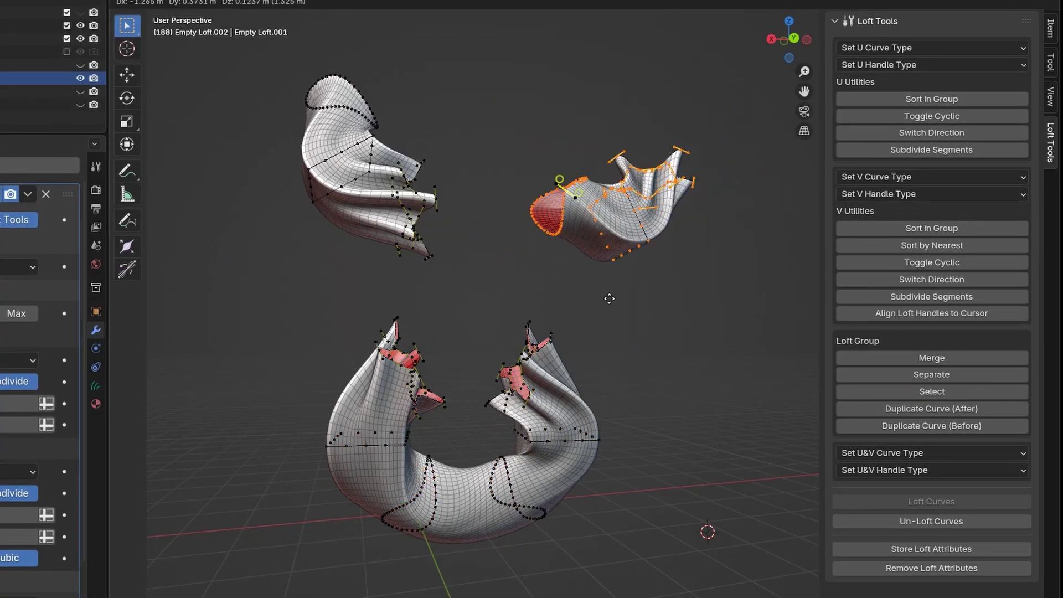
# Select the entire lower loft group and duplicate its curves with a regular Shift+D
pyautogui.moveTo(280, 320); pyautogui.dragTo(771, 522)
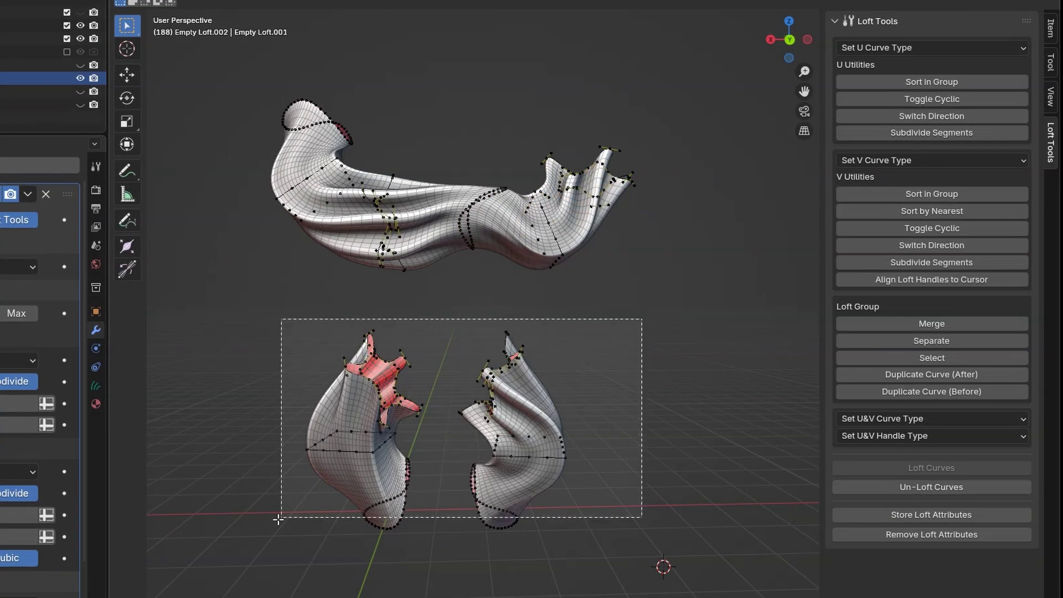
pyautogui.hotkey('alt', 'q')
pyautogui.click(427, 559)
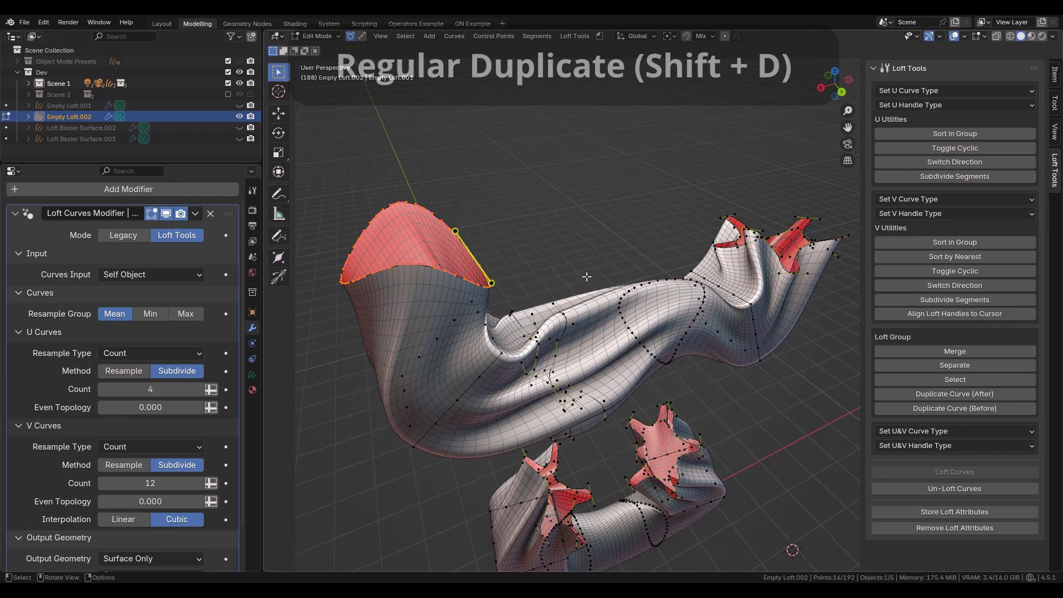
pyautogui.hotkey('shift', 'd')
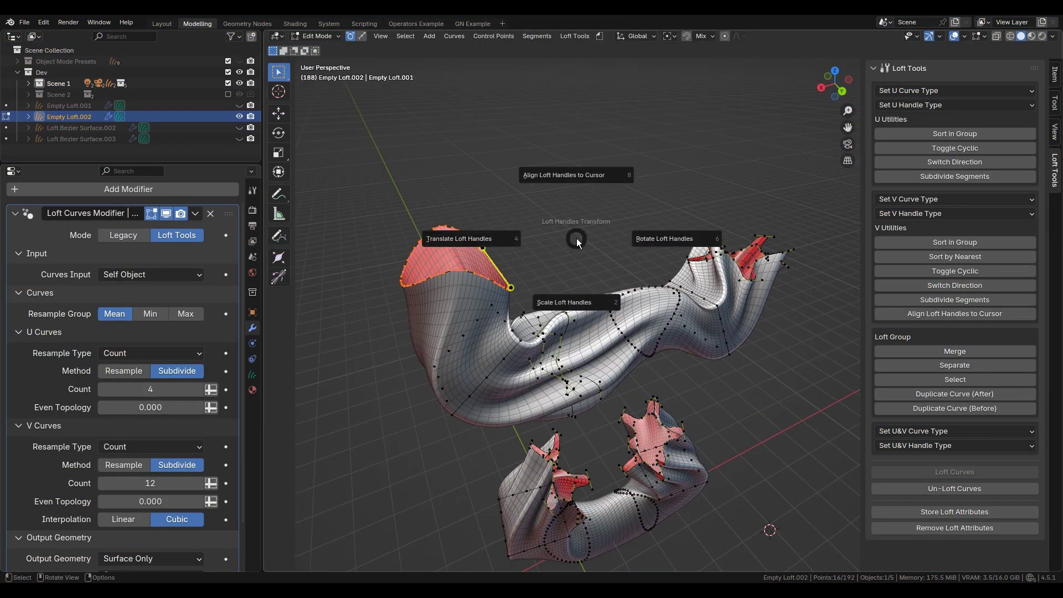
# Duplicate cross-section curves before and after the selected one and rotate the new curve
pyautogui.hotkey('alt', 'q')
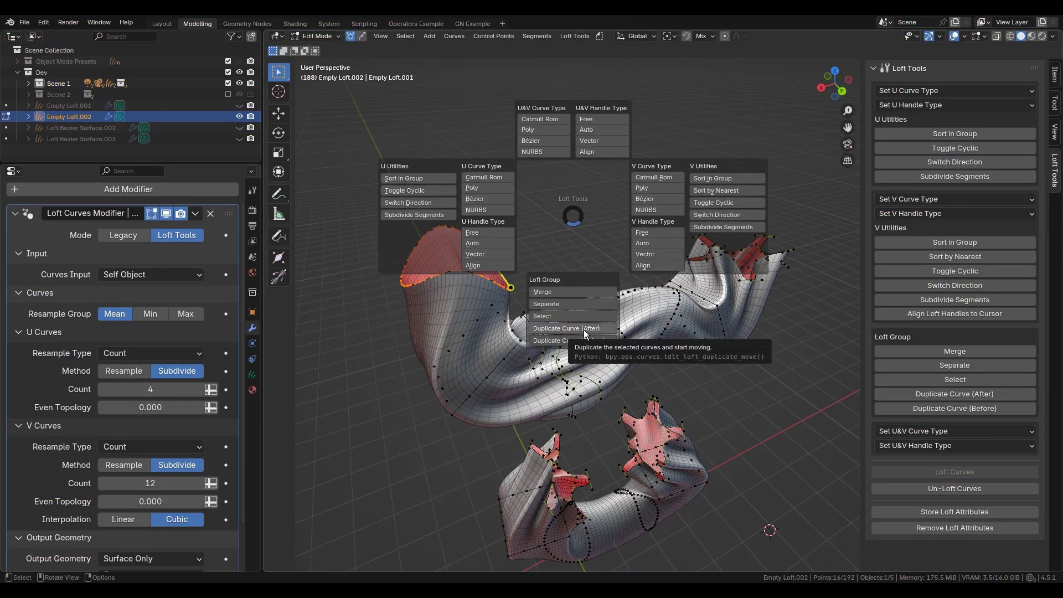
pyautogui.click(582, 338)
pyautogui.click(497, 252)
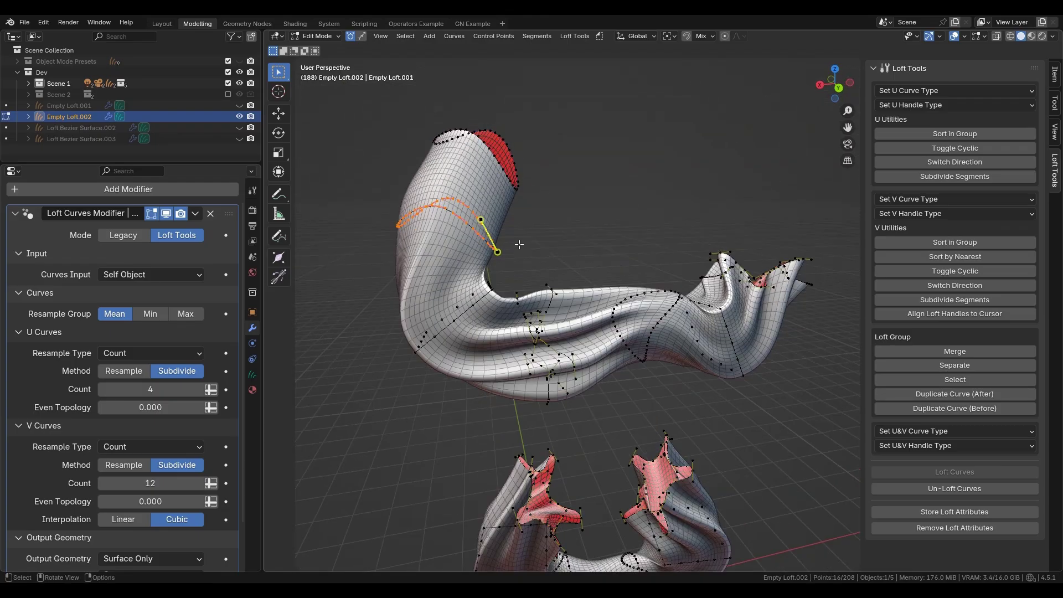
pyautogui.hotkey('alt', 'q')
pyautogui.click(540, 357)
pyautogui.moveTo(541, 357); pyautogui.dragTo(567, 233, button='middle')
# Duplicate two more cross-section curves and toggle the loft's cyclic state along V
pyautogui.hotkey('alt', 'q')
pyautogui.click(653, 378)
pyautogui.hotkey('alt', 'q')
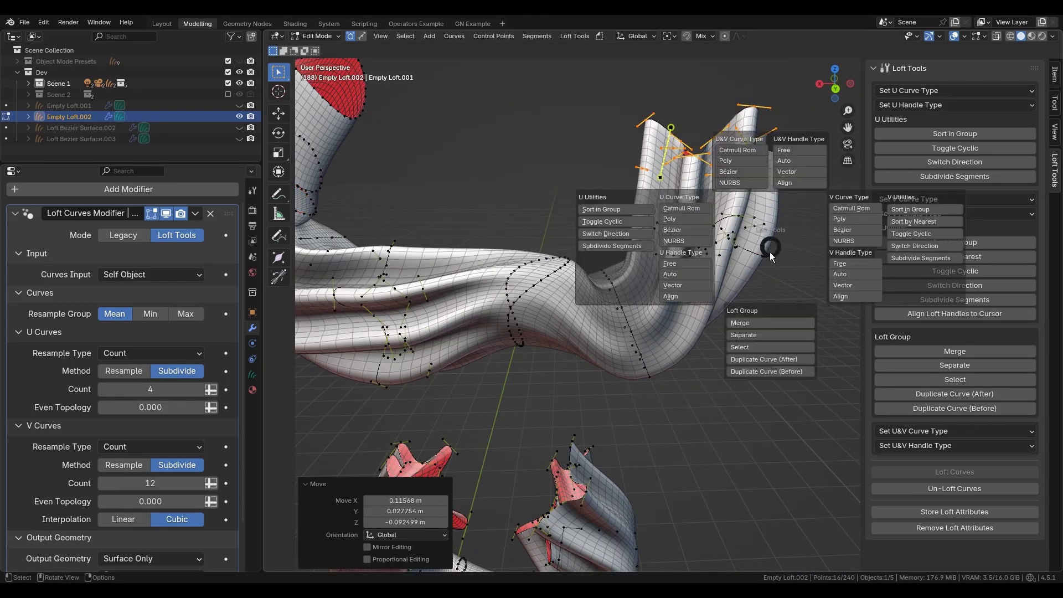
pyautogui.click(736, 374)
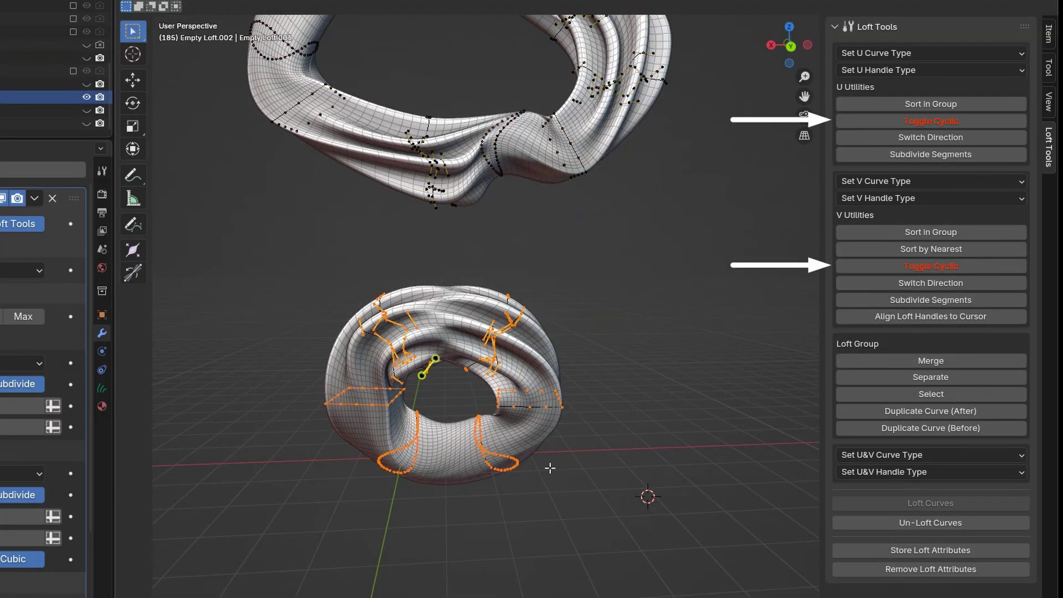
pyautogui.hotkey('alt', 'q')
pyautogui.click(707, 349)
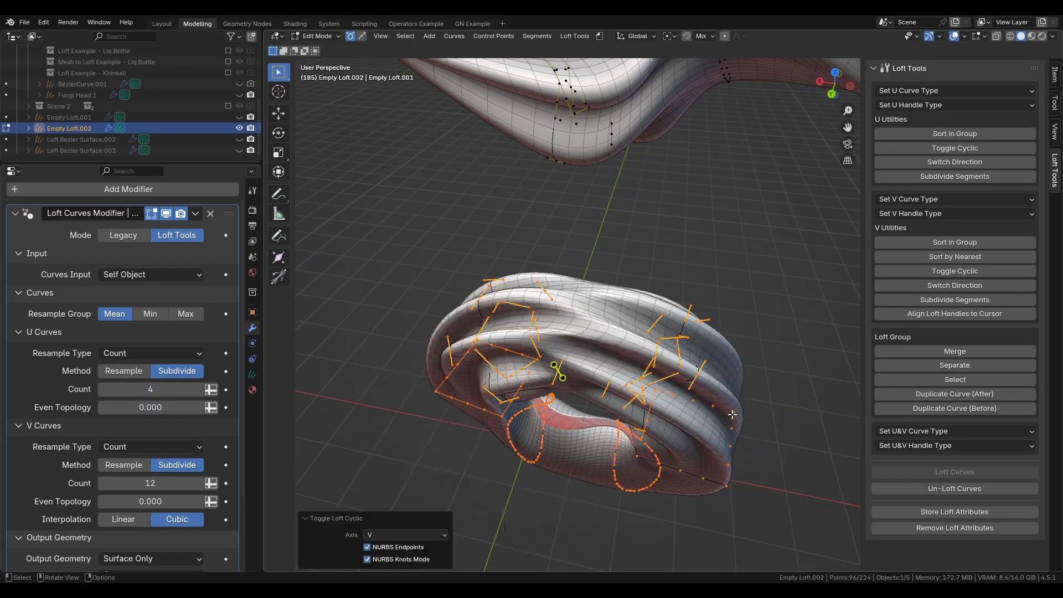
# Subdivide the loft segments along V with 2 cuts and increase the NURBS order
pyautogui.hotkey('alt', 'q')
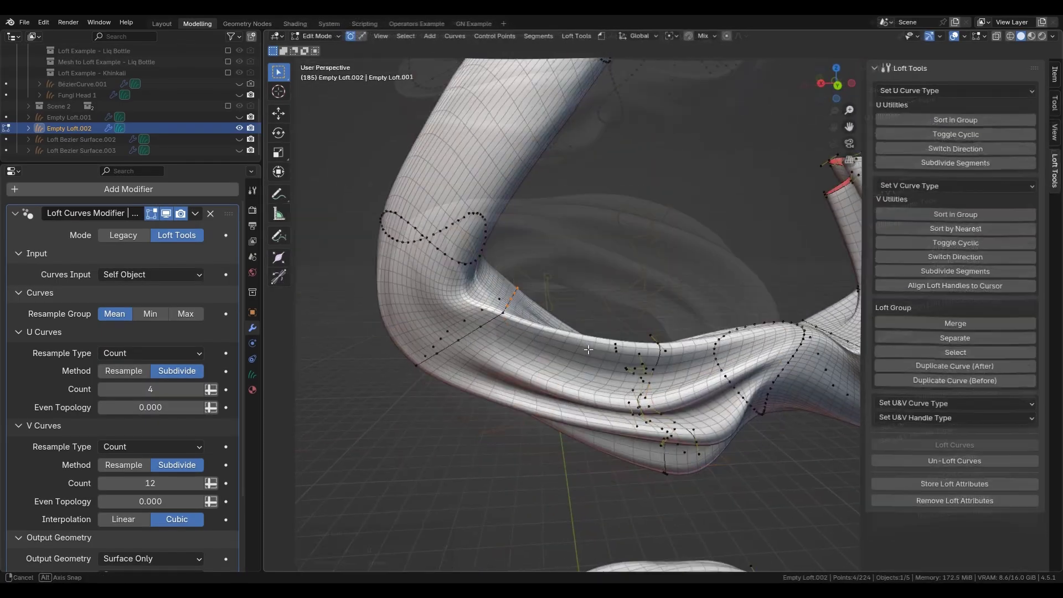
pyautogui.hotkey('alt', 'q')
pyautogui.click(449, 360)
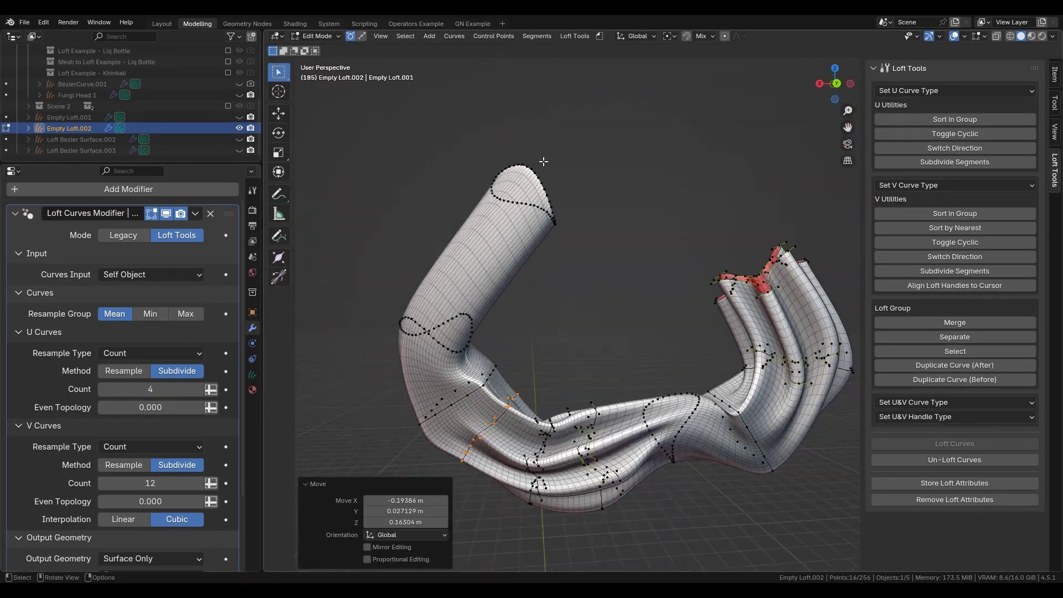
pyautogui.hotkey('alt', 'q')
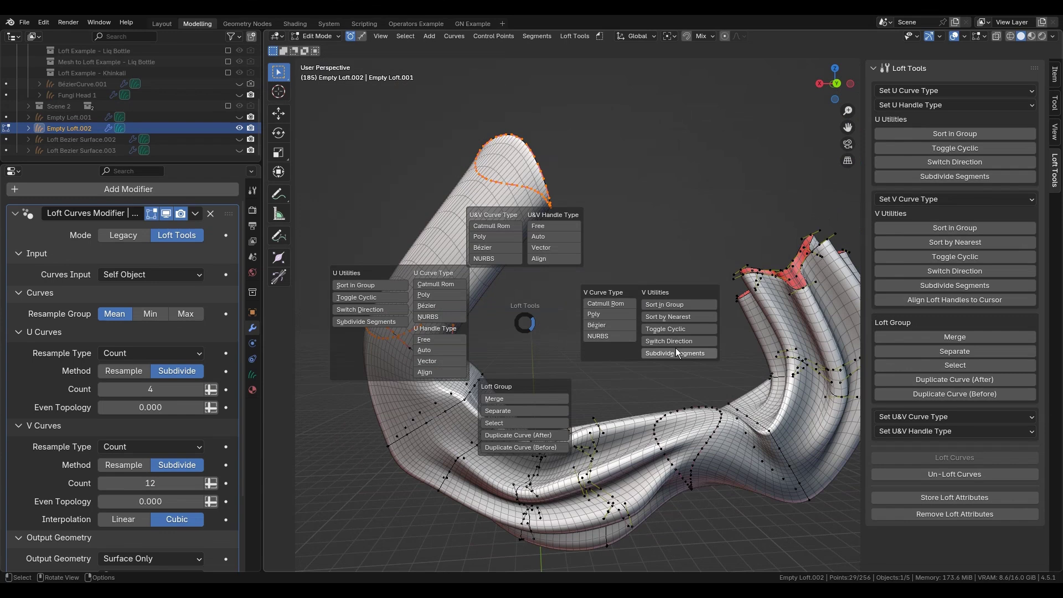
pyautogui.click(676, 352)
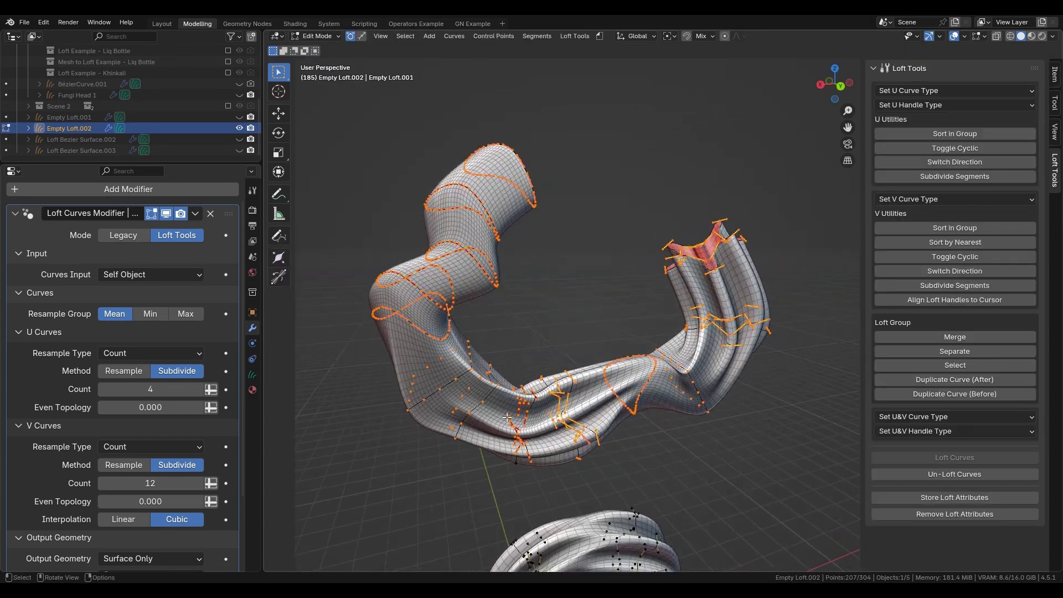
pyautogui.hotkey('alt', 'q')
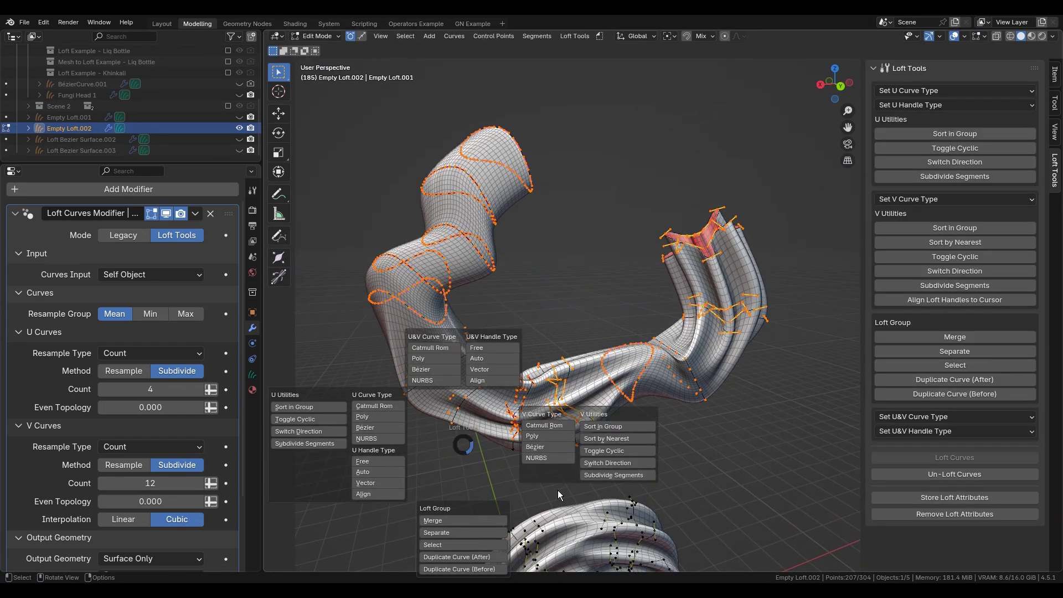
pyautogui.click(748, 468)
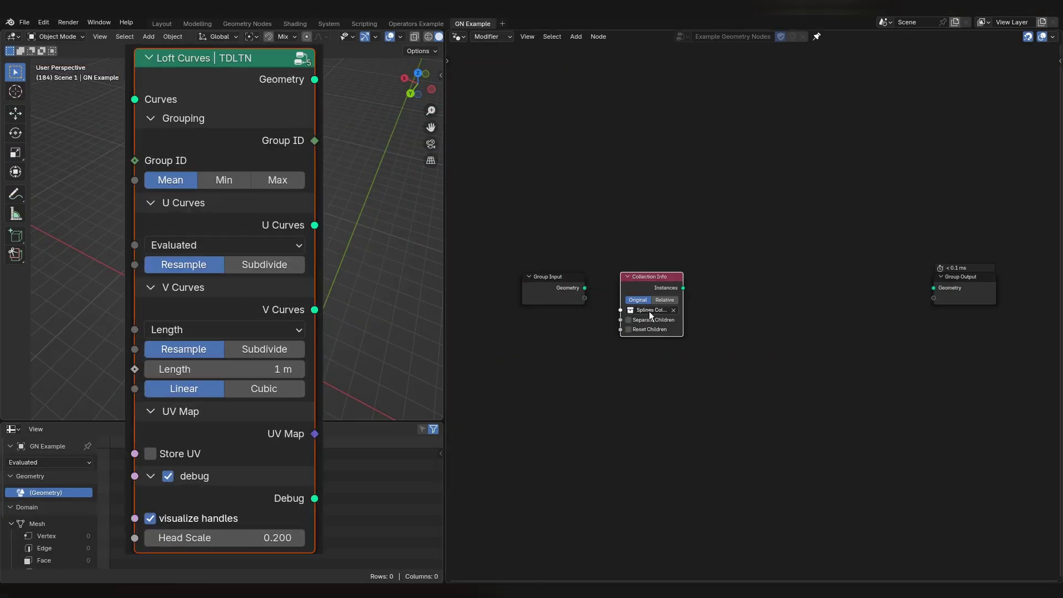
# Add Realize Instances after Collection Info and a Loft Curves node found with 'tdltn'
pyautogui.keyDown('ctrl'); pyautogui.keyDown('shift'); pyautogui.click(639, 325); pyautogui.keyUp('shift'); pyautogui.keyUp('ctrl')
pyautogui.moveTo(683, 288); pyautogui.dragTo(714, 265)
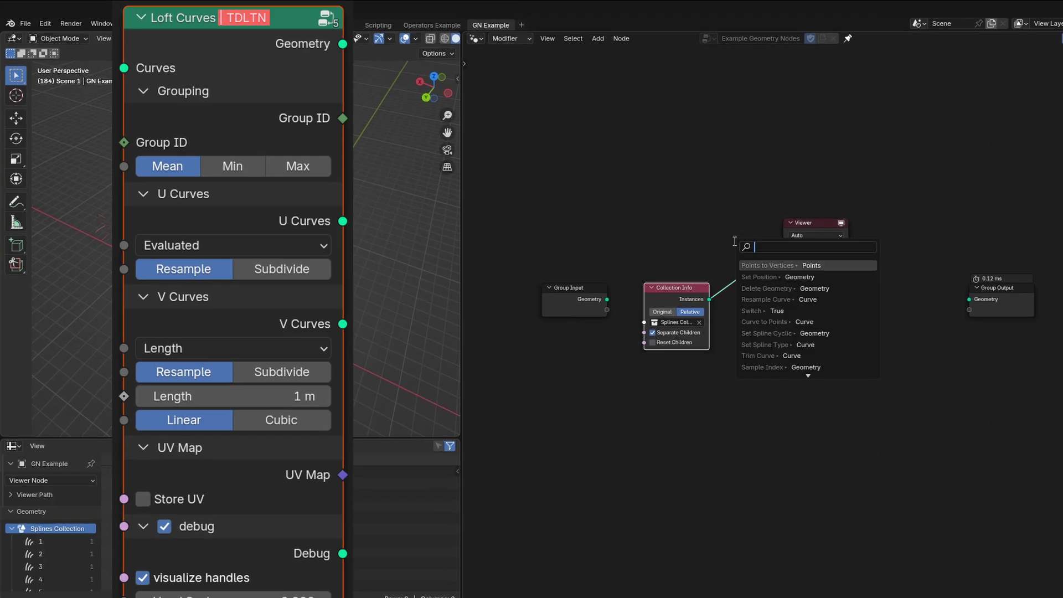
pyautogui.press('Return')
pyautogui.moveTo(681, 234); pyautogui.dragTo(732, 300)
pyautogui.write('tdltn')
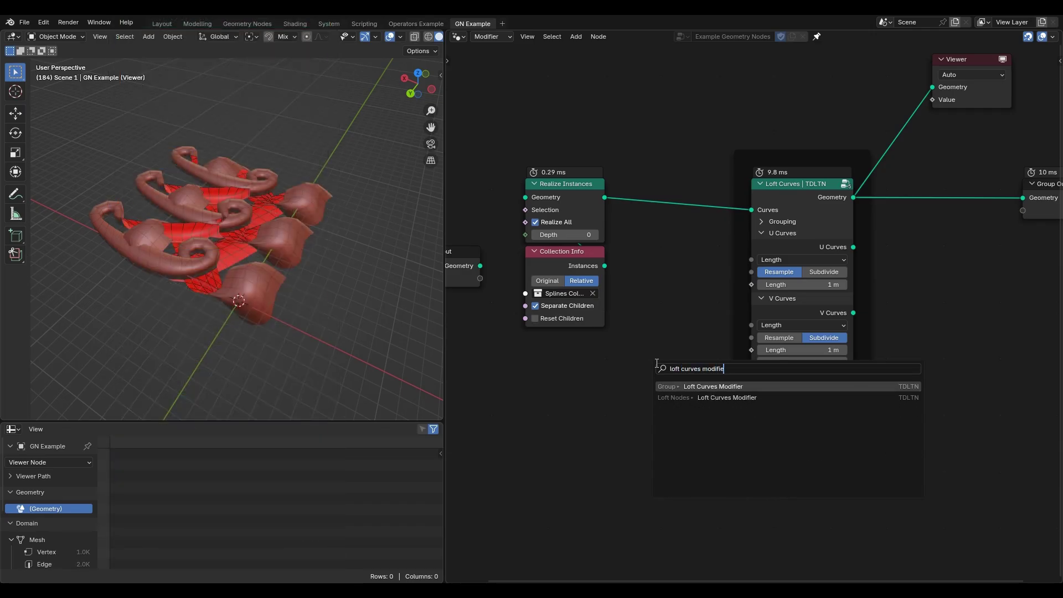
pyautogui.press('Return')
# Preview the Loft Curves and V Curves outputs in the viewer, then search for Capture Attribute
pyautogui.keyDown('ctrl'); pyautogui.keyDown('shift'); pyautogui.click(727, 311); pyautogui.keyUp('shift'); pyautogui.keyUp('ctrl')
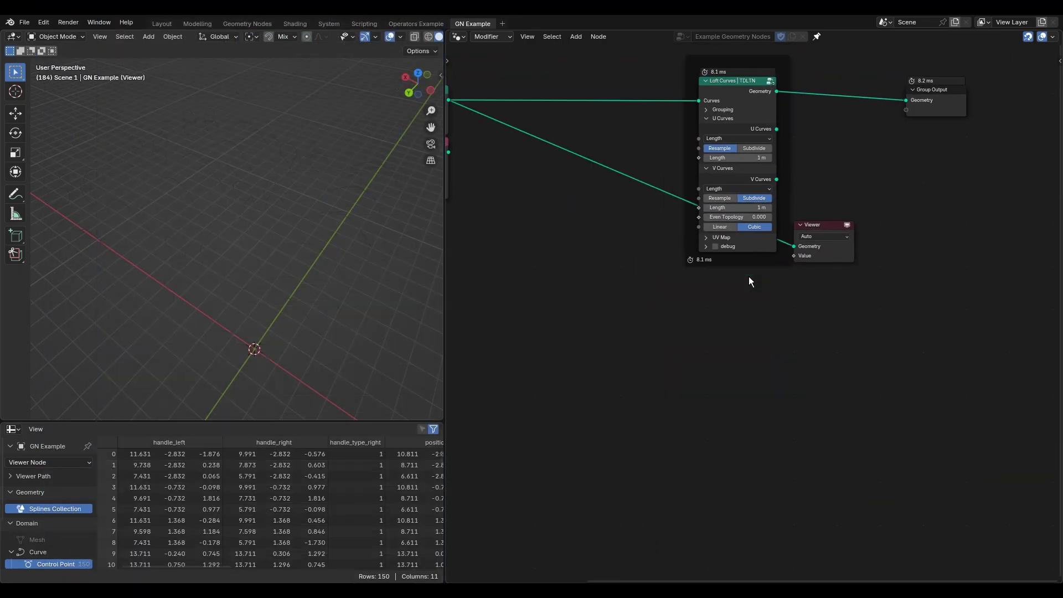
pyautogui.scroll(4, 749, 277)
pyautogui.keyDown('ctrl'); pyautogui.keyDown('shift'); pyautogui.click(808, 341); pyautogui.keyUp('shift'); pyautogui.keyUp('ctrl')
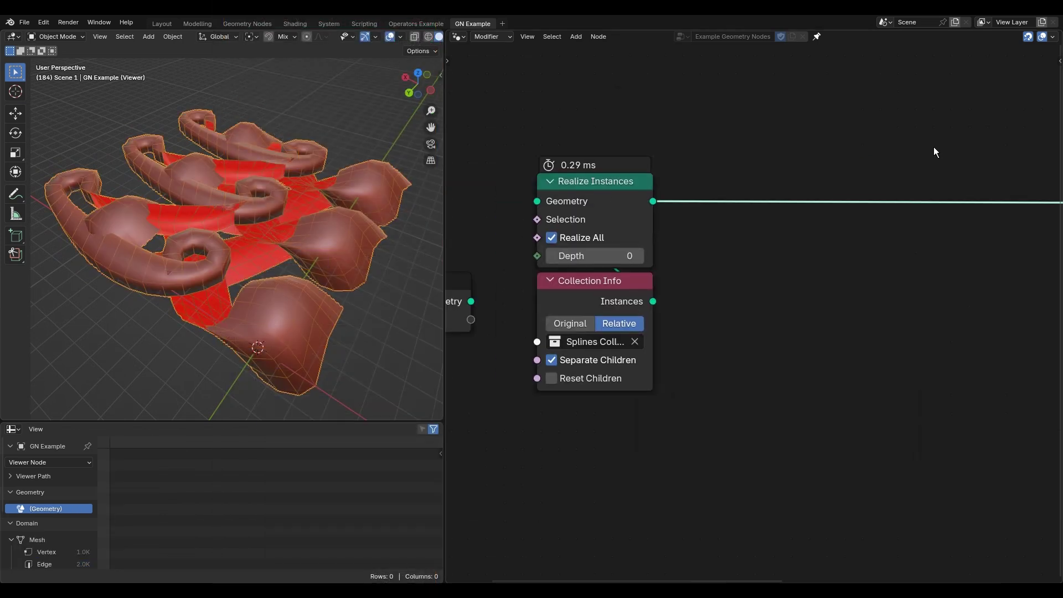
pyautogui.hotkey('shift', 'a')
pyautogui.write('captu')
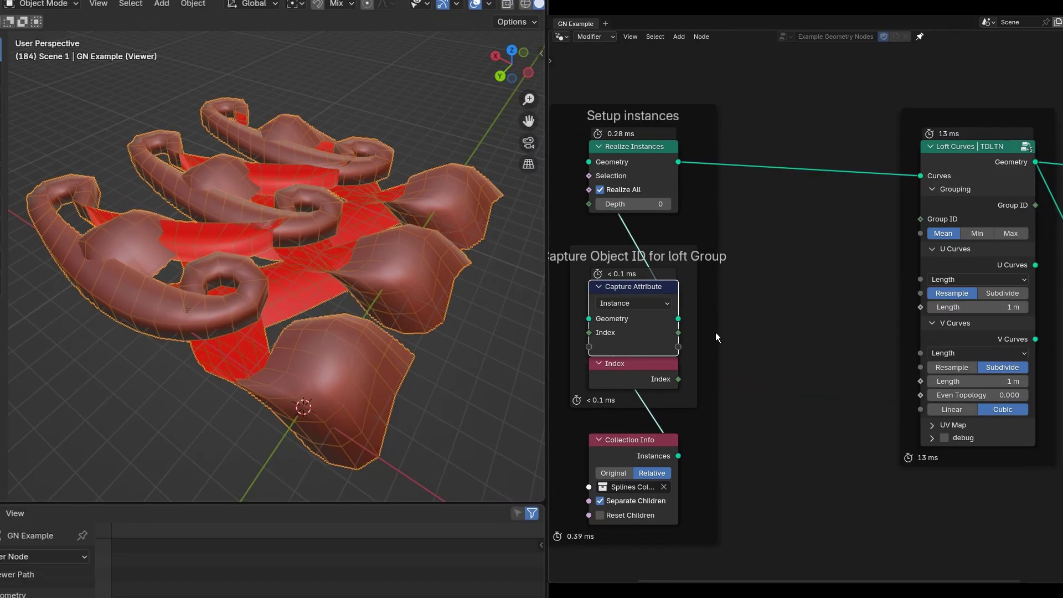
# Link the captured instance Index into Loft Curves' Group ID, then insert Set Loft Group using that index
pyautogui.moveTo(895, 242); pyautogui.dragTo(925, 219)
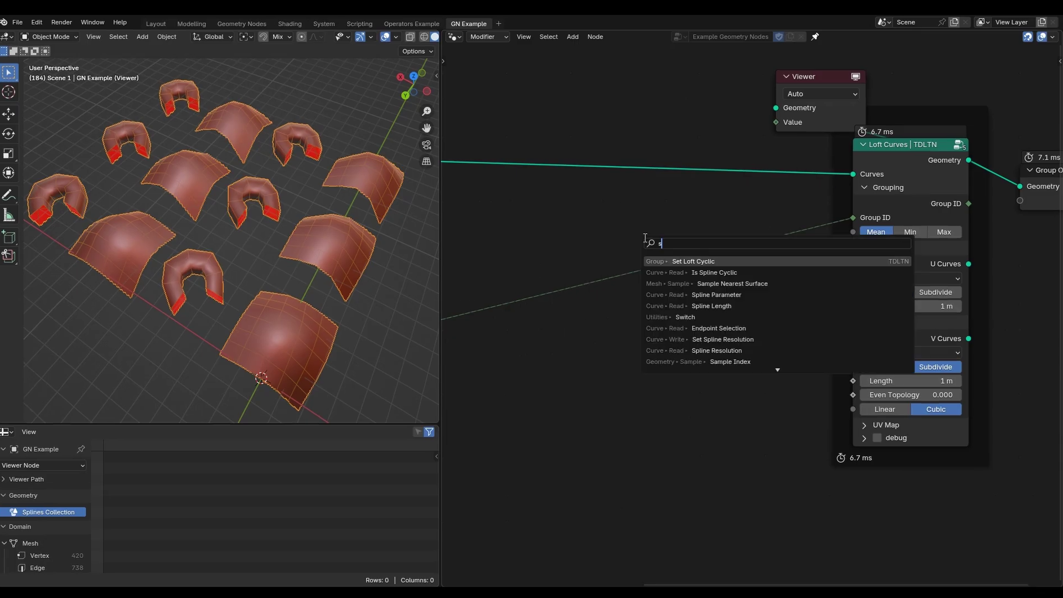
pyautogui.write('set loft g')
pyautogui.press('Return')
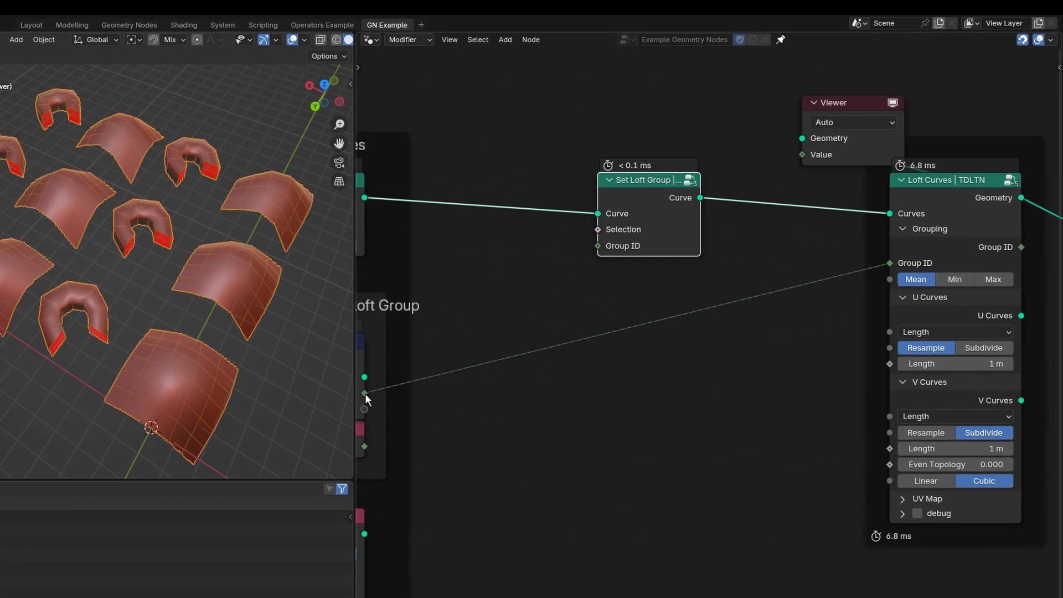
pyautogui.moveTo(365, 393); pyautogui.dragTo(598, 245)
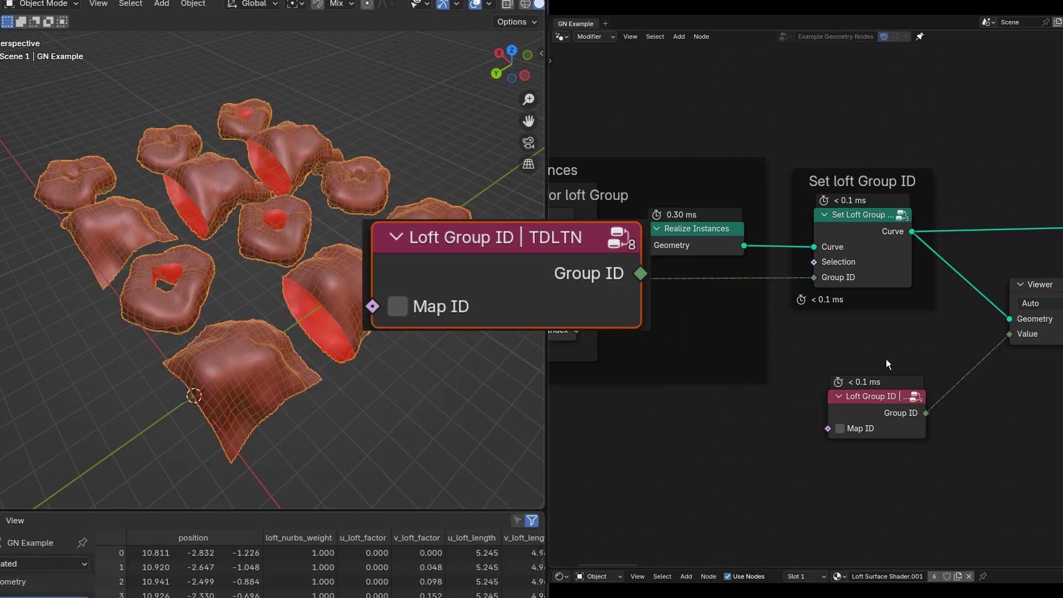
pyautogui.click(859, 260)
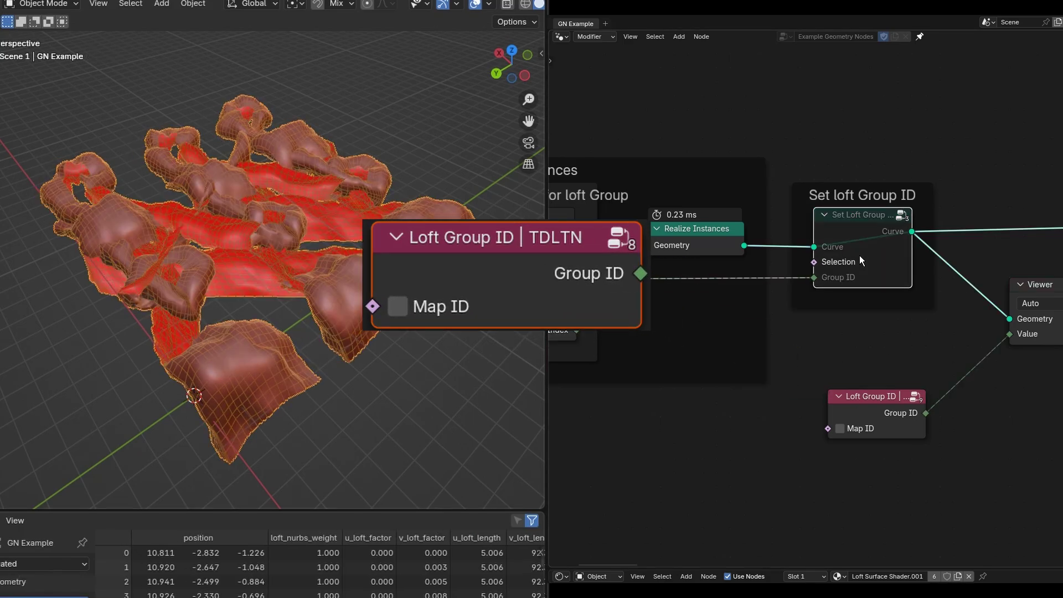
# Add a Random Value (Boolean) node for the Set Loft Cyclic chain and wrap those nodes in a frame
pyautogui.moveTo(919, 135); pyautogui.dragTo(949, 228)
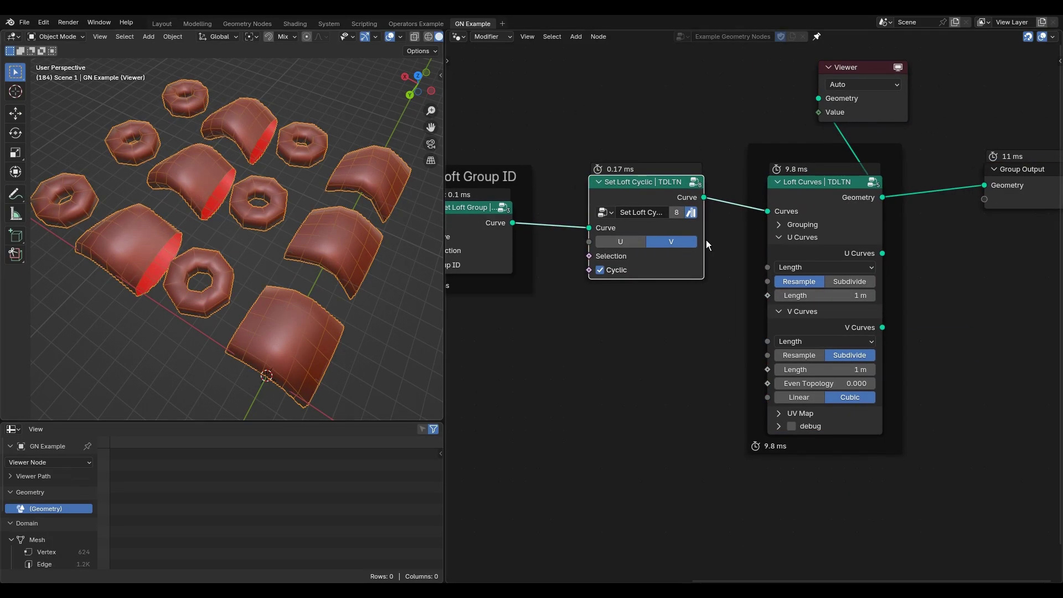
pyautogui.press('t')
pyautogui.scroll(1, 251, 198)
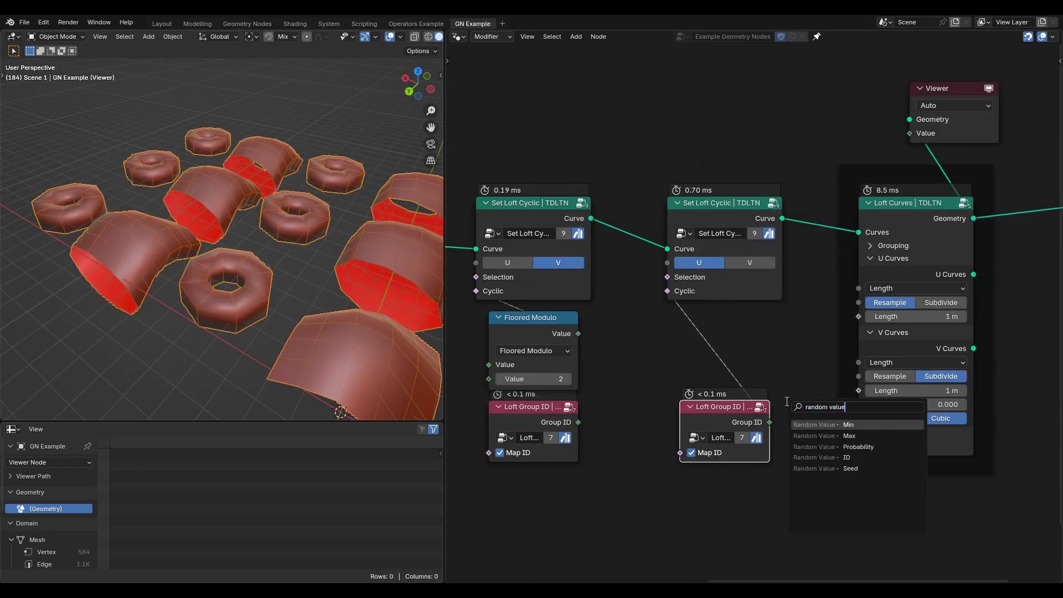
pyautogui.press('Return')
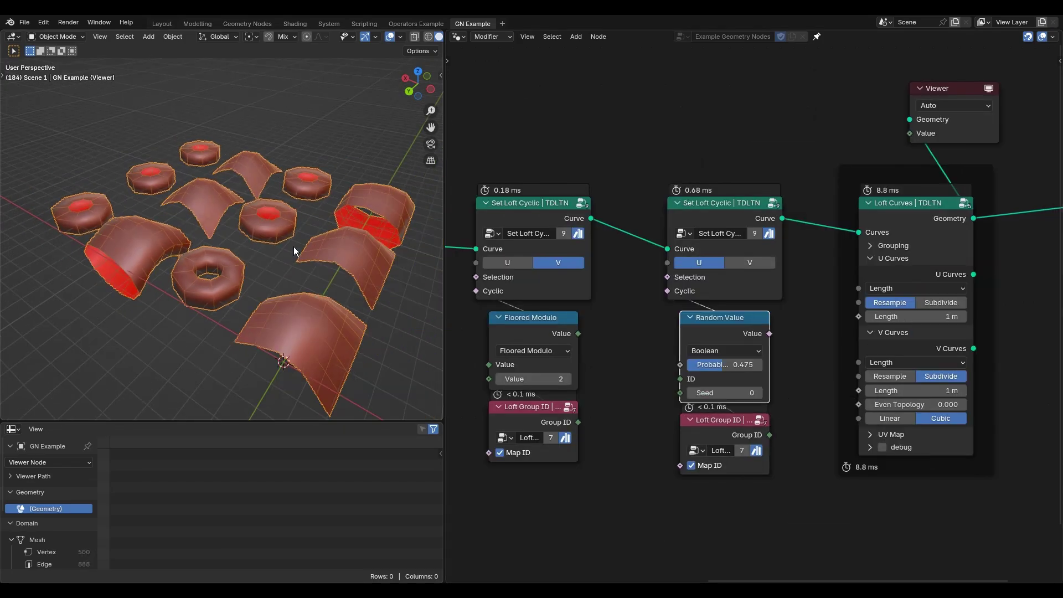
pyautogui.click(727, 386)
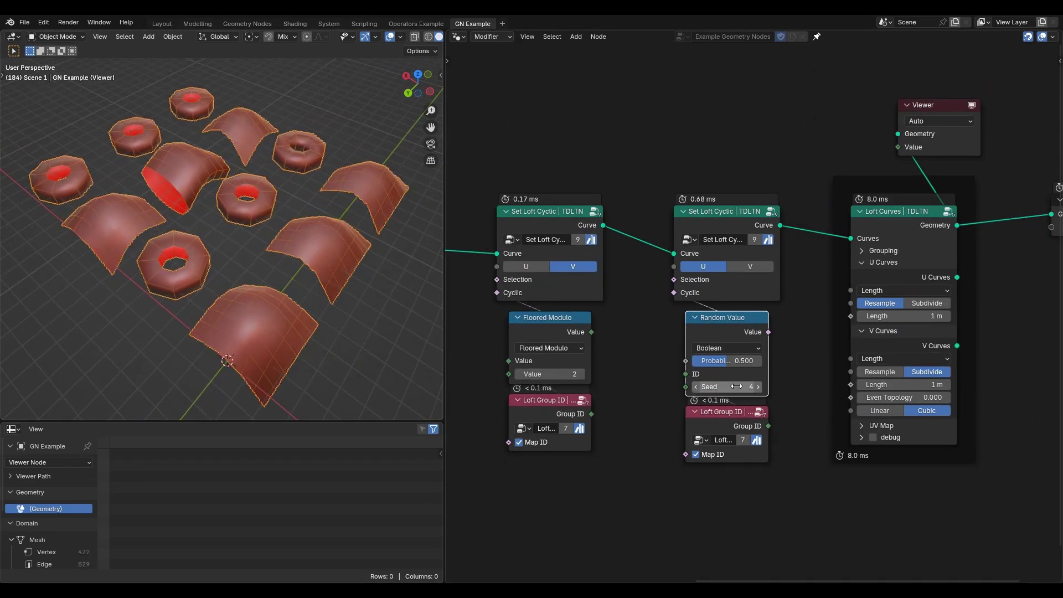
pyautogui.hotkey('ctrl', 'j')
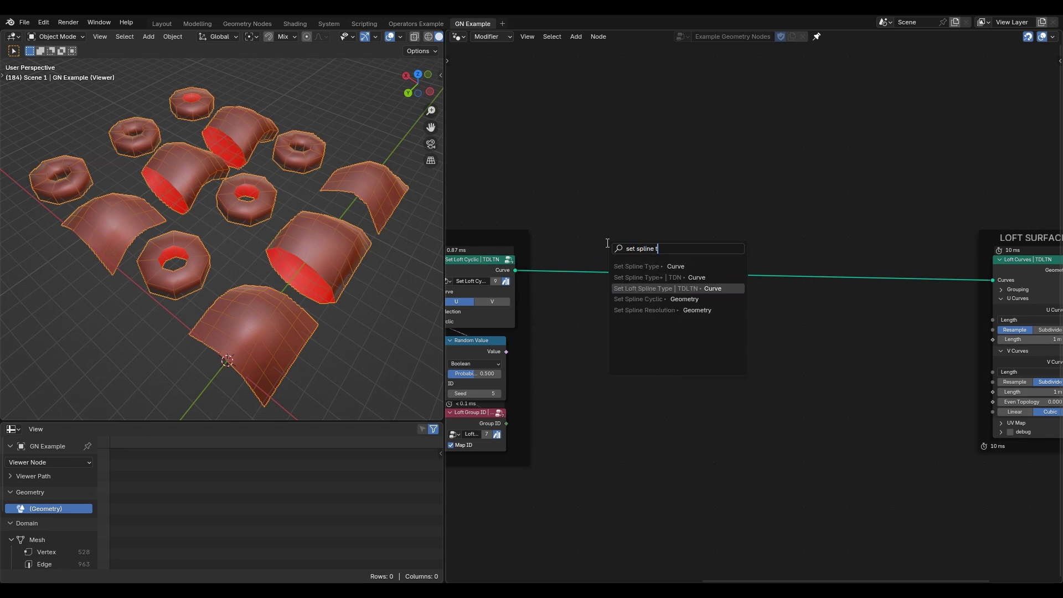
# Insert Set Loft Spline Type on the link and set Set Loft Handle Type to Auto for both sides
pyautogui.press('Return')
pyautogui.click(664, 265)
pyautogui.click(685, 281)
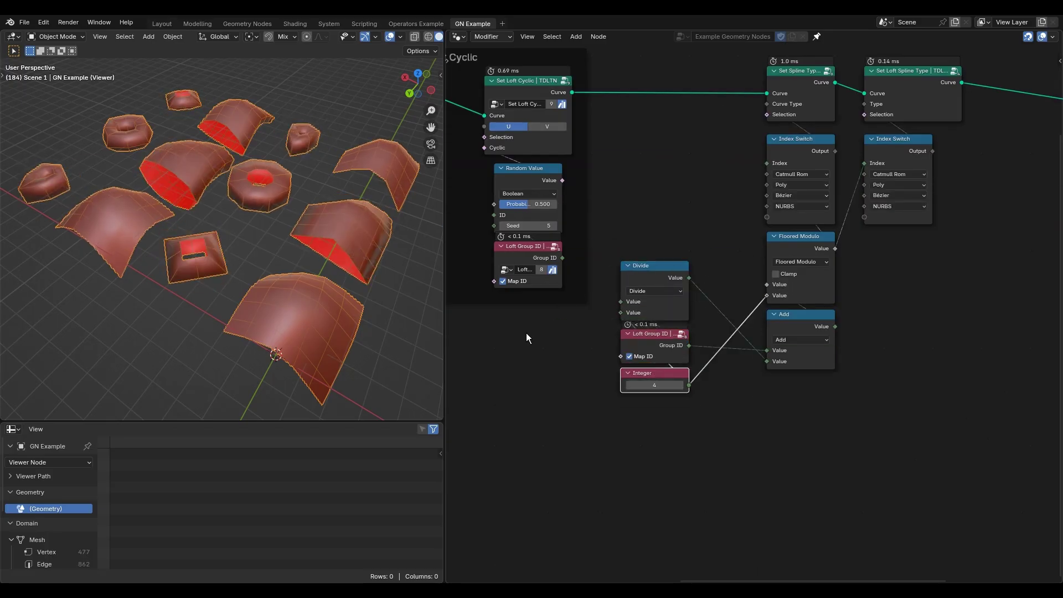
pyautogui.moveTo(527, 338); pyautogui.dragTo(677, 260, button='middle')
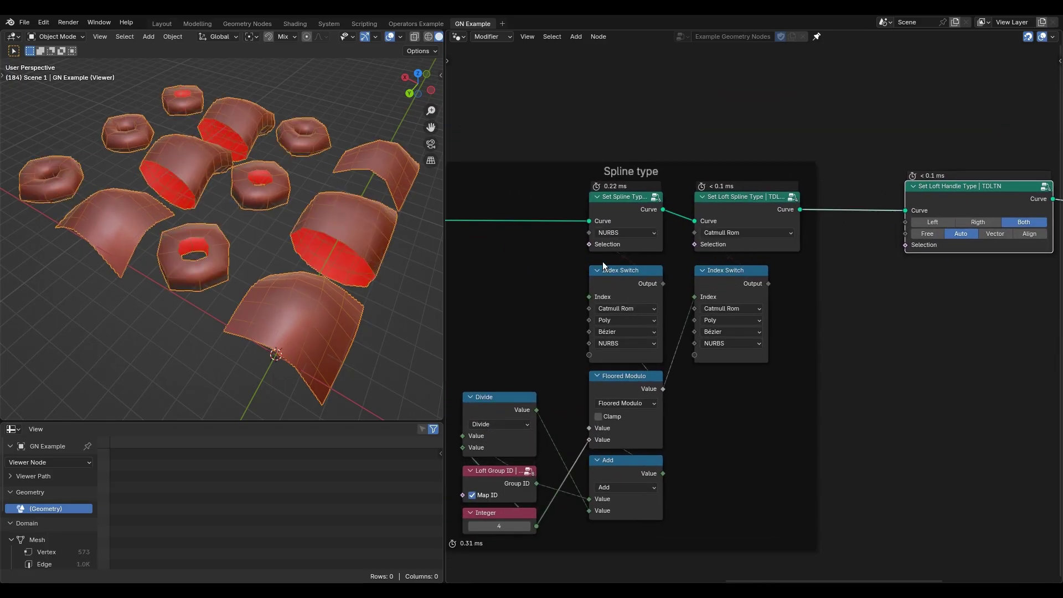
pyautogui.click(625, 233)
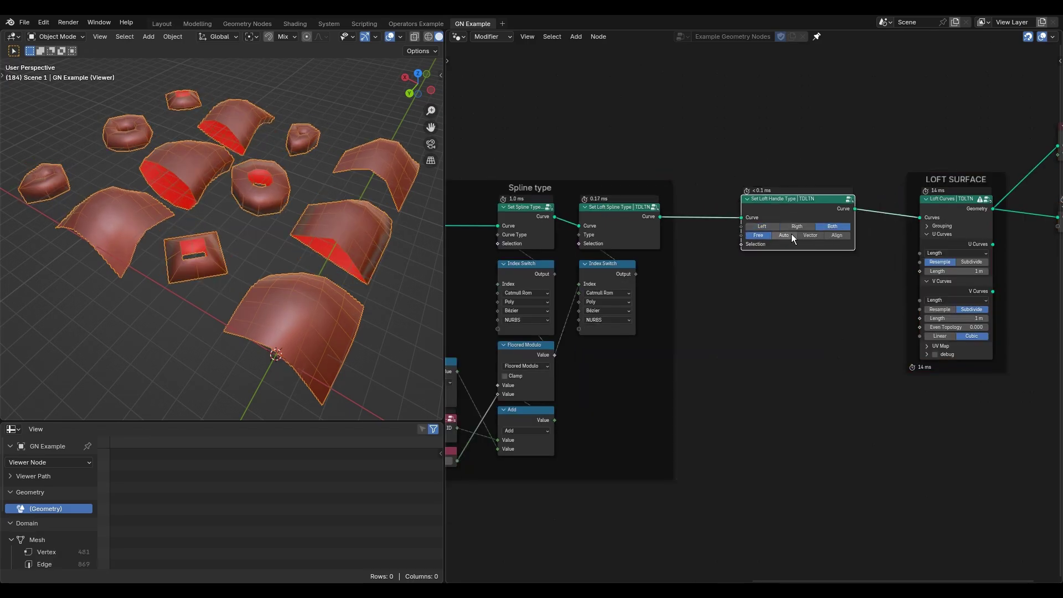
pyautogui.scroll(2, 792, 233)
pyautogui.click(799, 277)
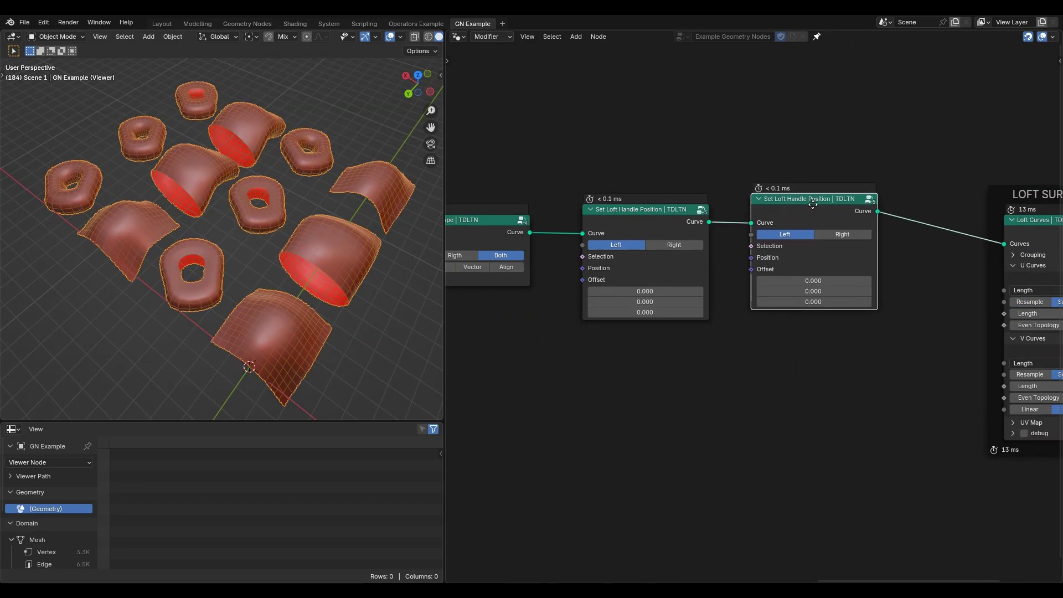
# Add Set Loft Handle Position nodes and set the Combine XYZ offset Z to 1.830
pyautogui.hotkey('shift', 'a')
pyautogui.write('loft handle pos')
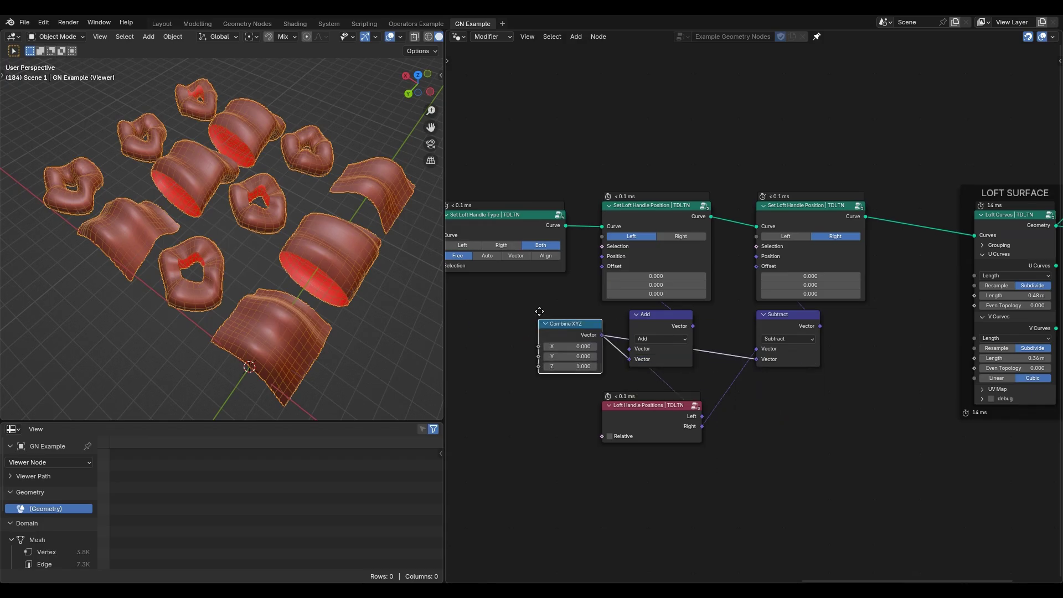
pyautogui.moveTo(539, 312); pyautogui.dragTo(548, 302)
pyautogui.moveTo(570, 357); pyautogui.dragTo(575, 357)
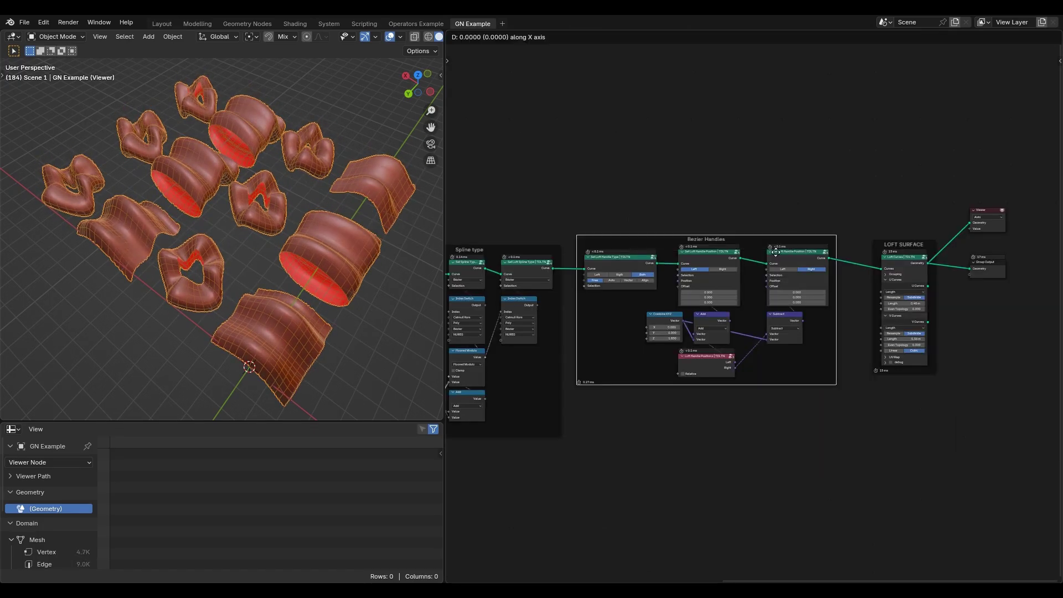
# Switch both Set Spline Type nodes from Bézier to NURBS
pyautogui.scroll(3, 913, 244)
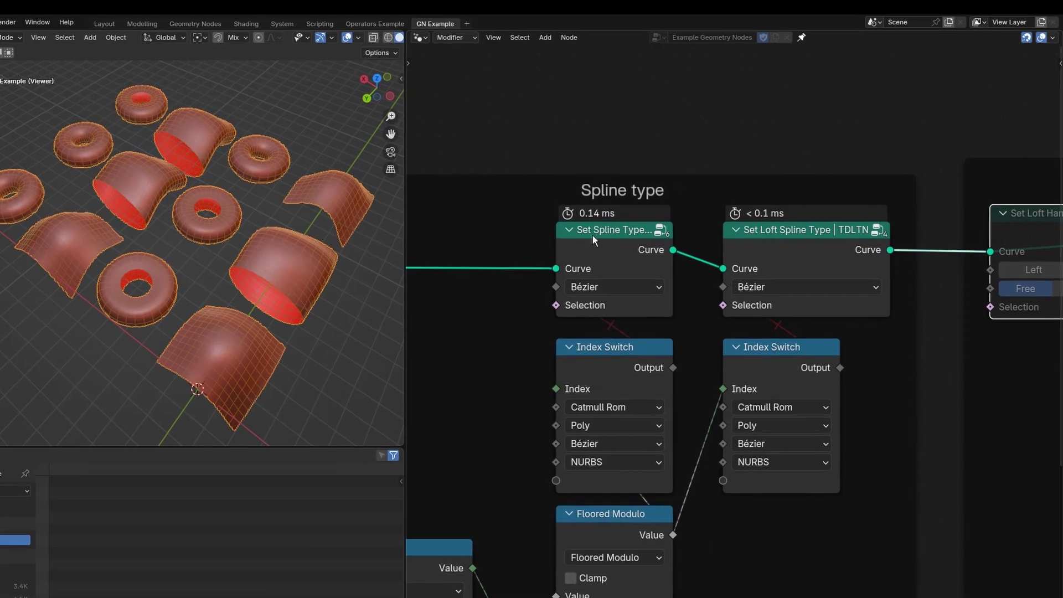
pyautogui.click(769, 299)
pyautogui.keyDown('alt'); pyautogui.click(760, 399); pyautogui.keyUp('alt')
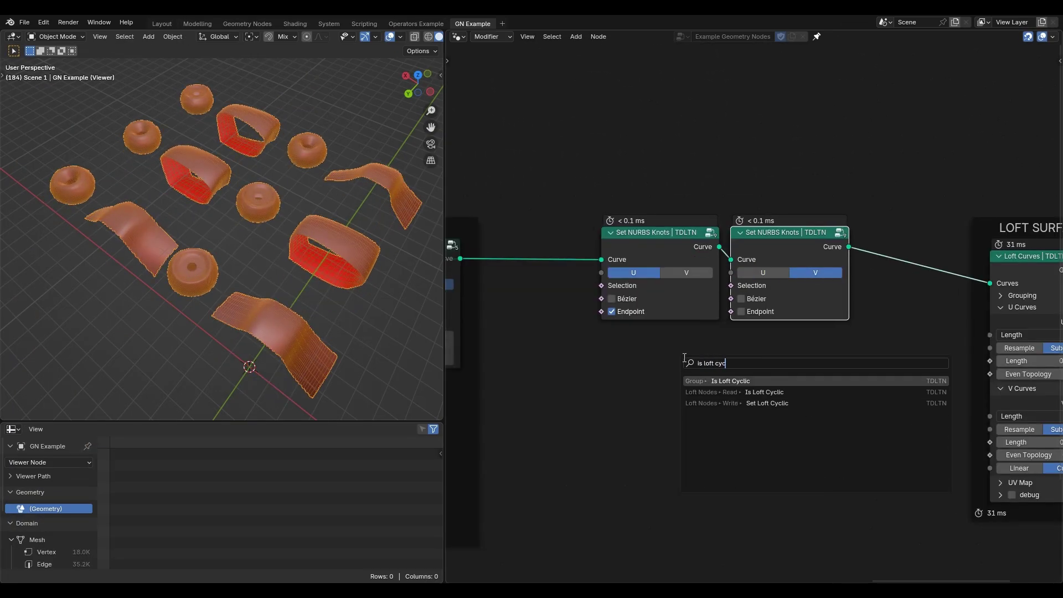
# Connect the loft cyclic state into the Set NURBS Knots Endpoint input
pyautogui.moveTo(615, 307); pyautogui.dragTo(741, 314)
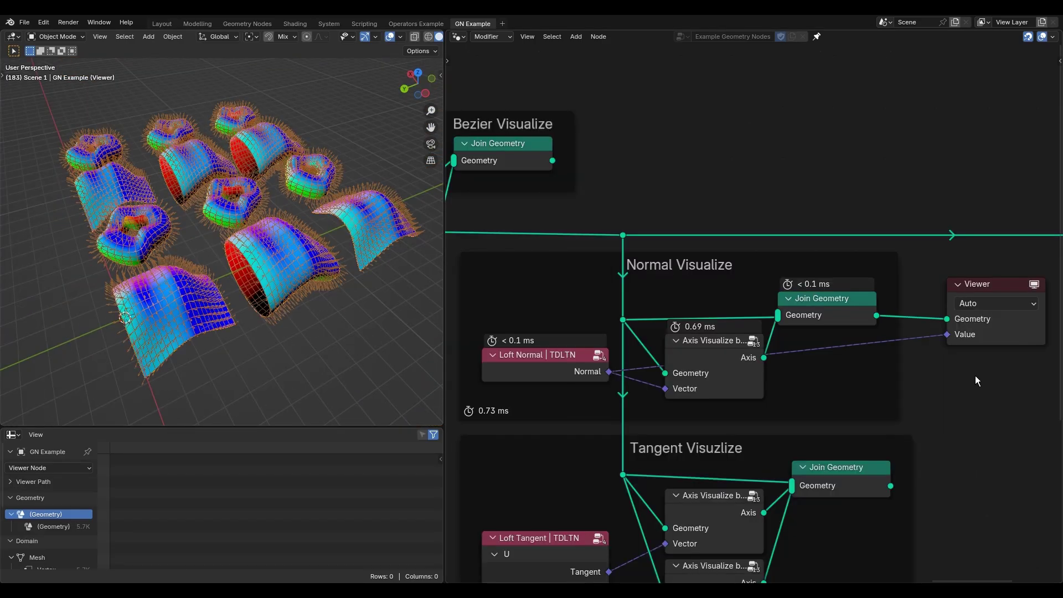
# Zoom in on a lofted surface and reconnect Loft Tangent's viewer link from U Tangent to V Tangent
pyautogui.moveTo(247, 261); pyautogui.dragTo(115, 235, button='middle')
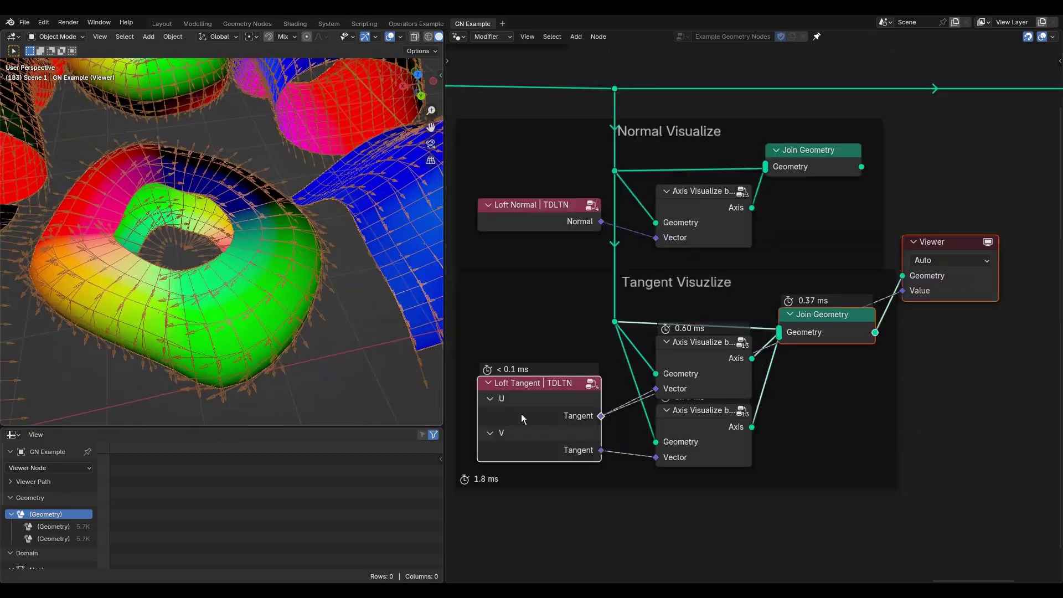
pyautogui.moveTo(601, 450); pyautogui.dragTo(655, 421)
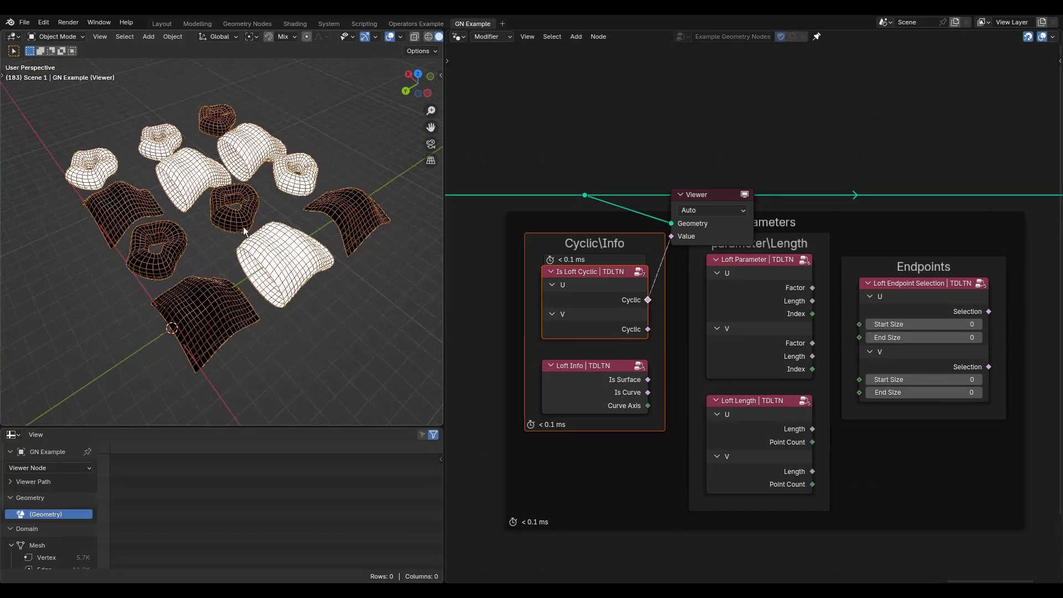
pyautogui.moveTo(244, 227); pyautogui.dragTo(263, 231, button='middle')
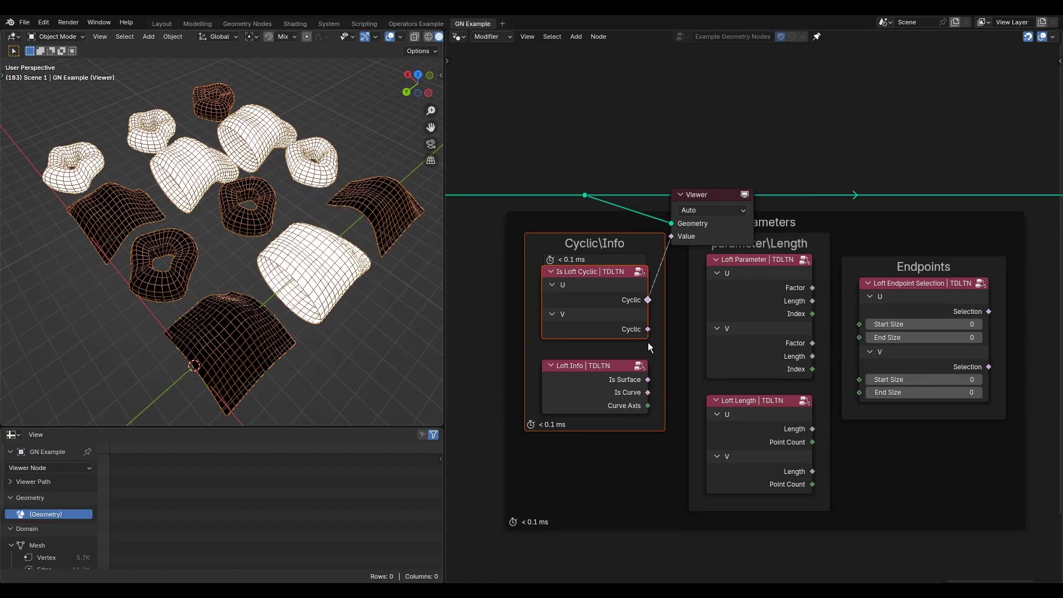
# Preview the V cyclic, is-surface, is-curve, curve axis, U loft parameter factor and U loft index outputs
pyautogui.keyDown('ctrl'); pyautogui.keyDown('shift'); pyautogui.click(647, 330); pyautogui.keyUp('shift'); pyautogui.keyUp('ctrl')
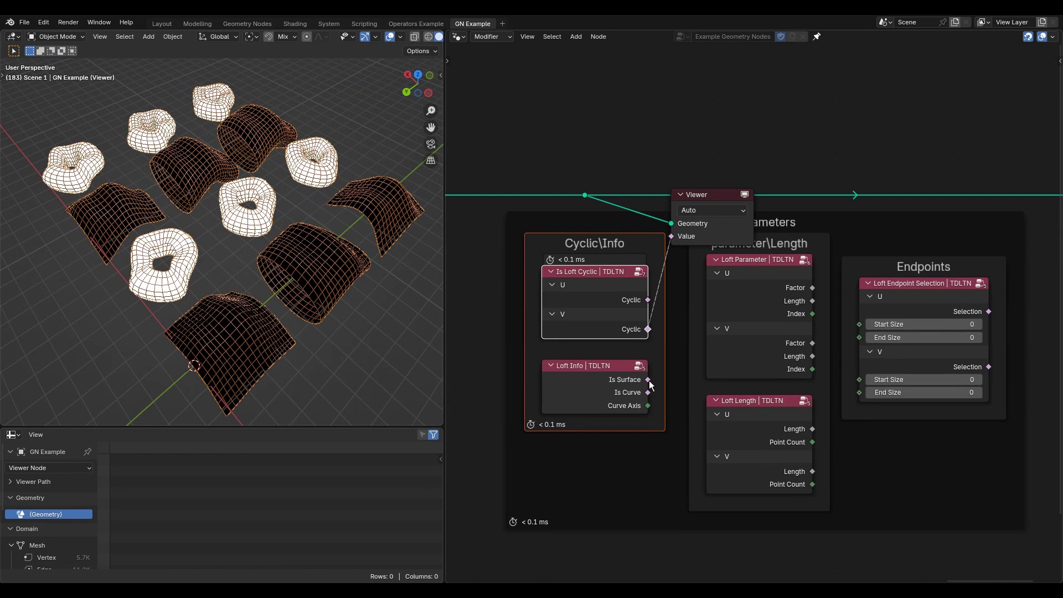
pyautogui.keyDown('ctrl'); pyautogui.keyDown('shift'); pyautogui.click(648, 380); pyautogui.keyUp('shift'); pyautogui.keyUp('ctrl')
pyautogui.keyDown('ctrl'); pyautogui.keyDown('shift'); pyautogui.click(647, 392); pyautogui.keyUp('shift'); pyautogui.keyUp('ctrl')
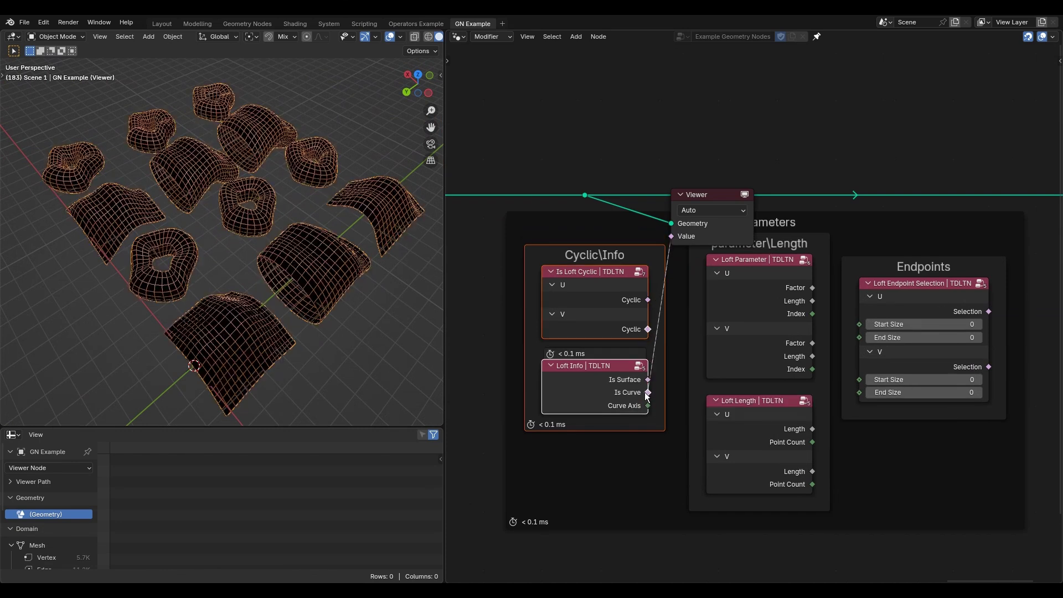
pyautogui.keyDown('ctrl'); pyautogui.keyDown('shift'); pyautogui.click(647, 405); pyautogui.keyUp('shift'); pyautogui.keyUp('ctrl')
pyautogui.keyDown('ctrl'); pyautogui.keyDown('shift'); pyautogui.click(812, 288); pyautogui.keyUp('shift'); pyautogui.keyUp('ctrl')
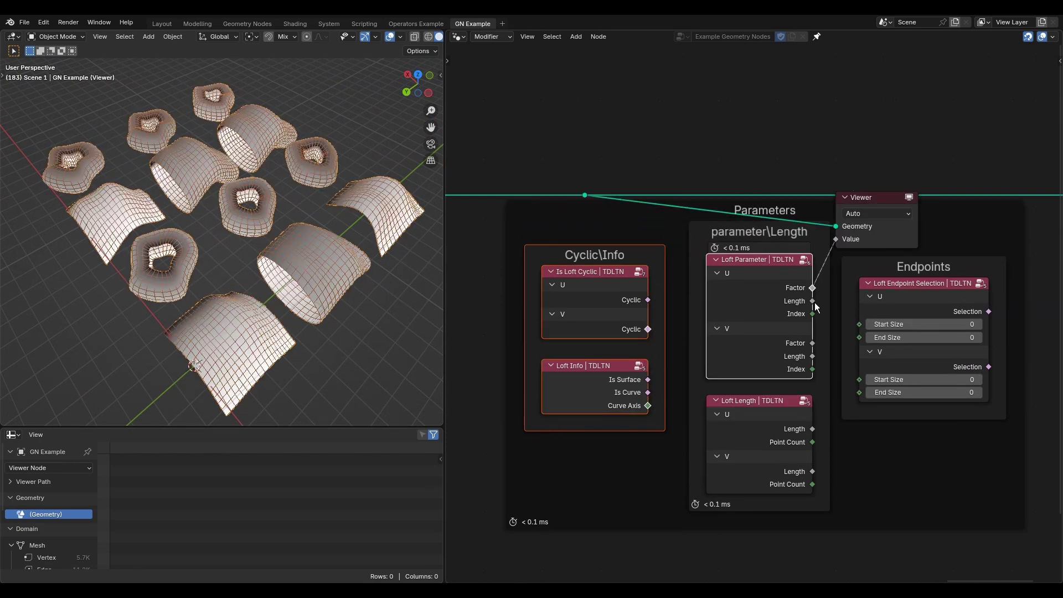
pyautogui.keyDown('ctrl'); pyautogui.keyDown('shift'); pyautogui.click(812, 314); pyautogui.keyUp('shift'); pyautogui.keyUp('ctrl')
# Preview the U and V loft lengths and point counts
pyautogui.scroll(5, 239, 298)
pyautogui.scroll(3, 240, 298)
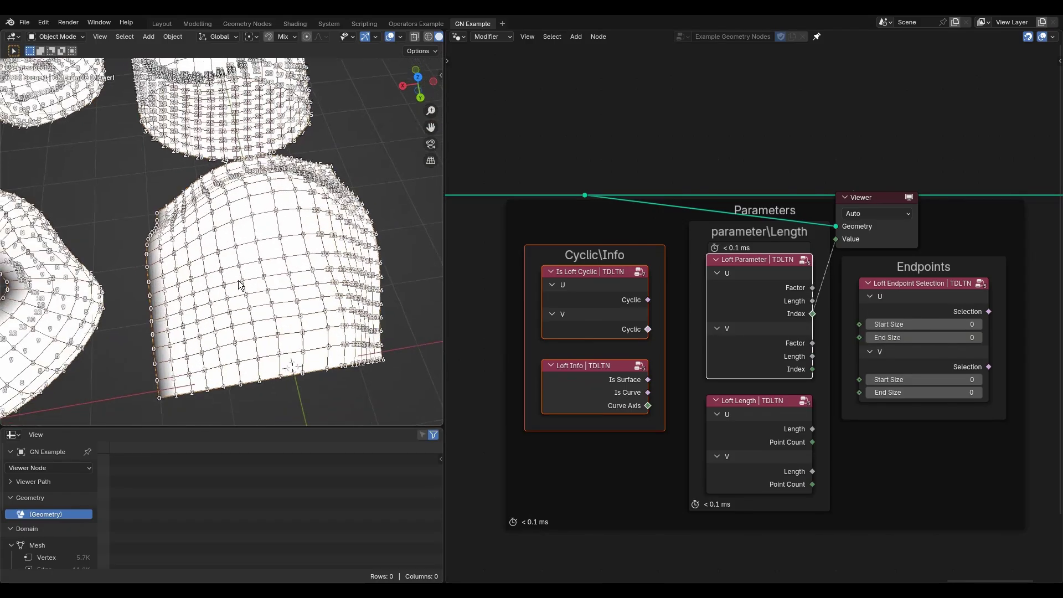
pyautogui.keyDown('ctrl'); pyautogui.keyDown('shift'); pyautogui.click(638, 437); pyautogui.keyUp('shift'); pyautogui.keyUp('ctrl')
pyautogui.keyDown('ctrl'); pyautogui.keyDown('shift'); pyautogui.click(637, 448); pyautogui.keyUp('shift'); pyautogui.keyUp('ctrl')
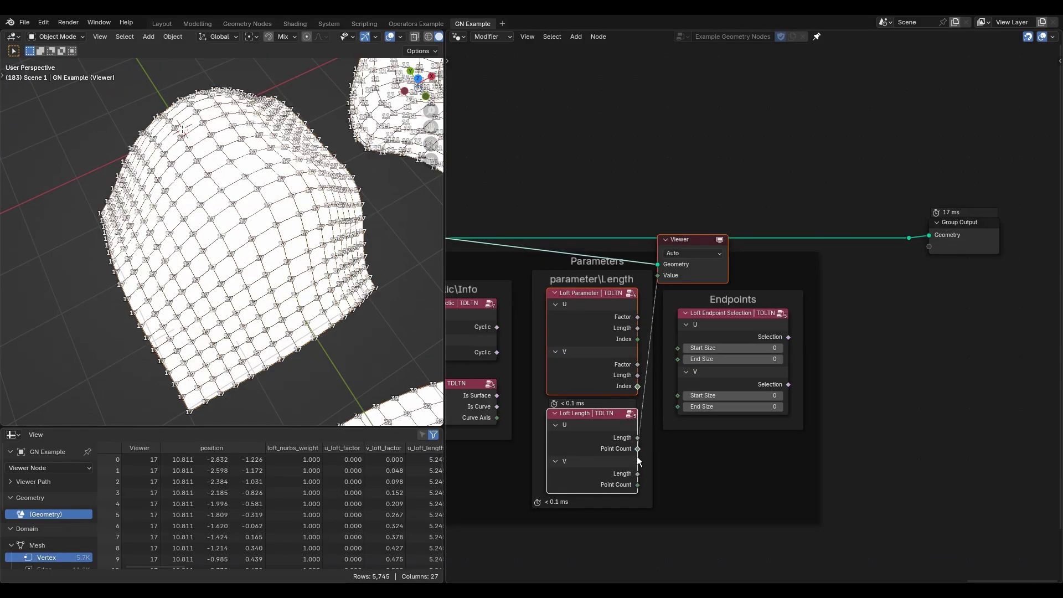
pyautogui.keyDown('ctrl'); pyautogui.keyDown('shift'); pyautogui.click(638, 473); pyautogui.keyUp('shift'); pyautogui.keyUp('ctrl')
pyautogui.keyDown('ctrl'); pyautogui.keyDown('shift'); pyautogui.click(637, 485); pyautogui.keyUp('shift'); pyautogui.keyUp('ctrl')
# Preview the endpoint selection with U start size 4, V start size 4 and V end size 7
pyautogui.keyDown('ctrl'); pyautogui.keyDown('shift'); pyautogui.click(752, 332); pyautogui.keyUp('shift'); pyautogui.keyUp('ctrl')
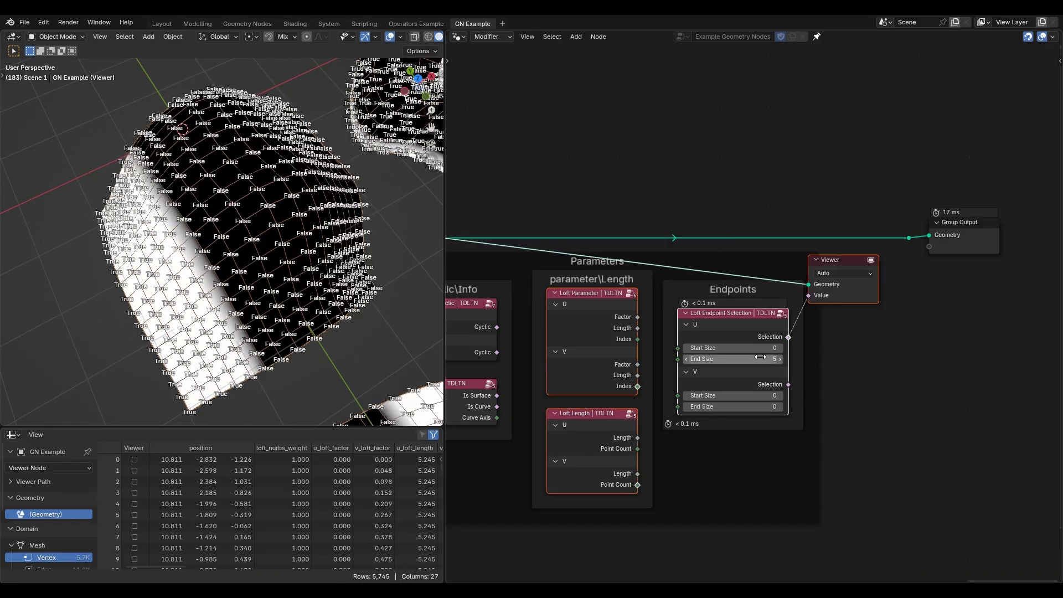
pyautogui.moveTo(736, 348); pyautogui.dragTo(760, 352)
pyautogui.moveTo(731, 395); pyautogui.dragTo(758, 407)
pyautogui.moveTo(747, 359); pyautogui.dragTo(790, 401)
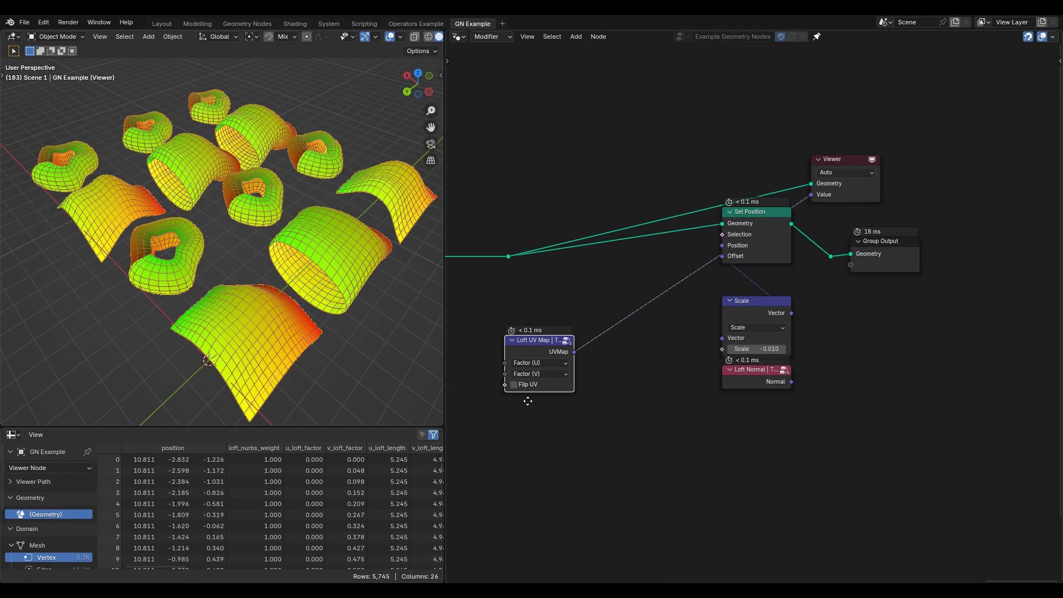
# Add a Noise Texture fed by the Loft UV Map to drive the normal offset scale, and preview it
pyautogui.moveTo(528, 401); pyautogui.dragTo(537, 391)
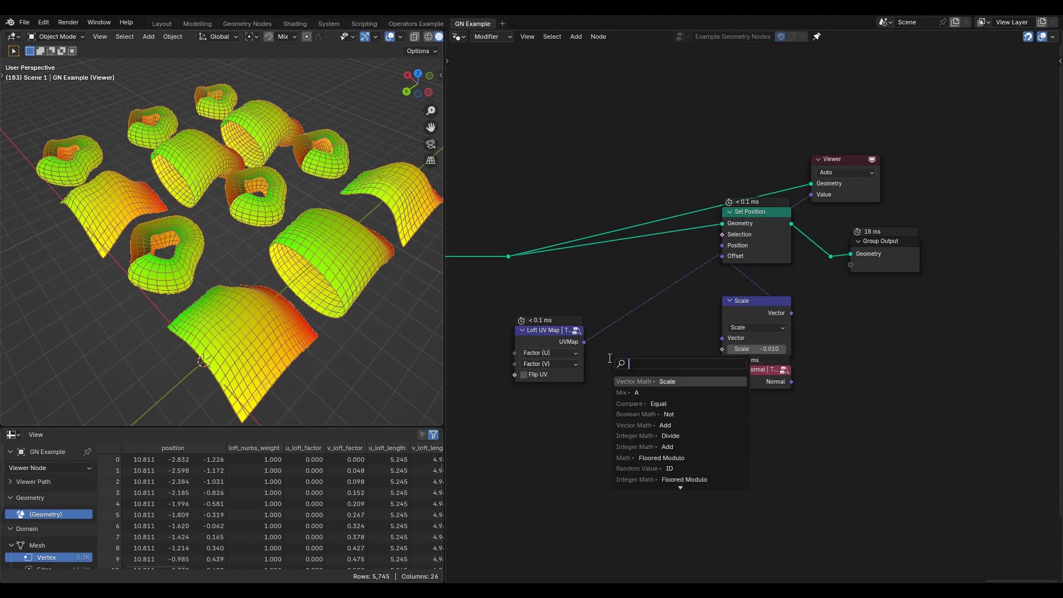
pyautogui.write('noise')
pyautogui.press('Return')
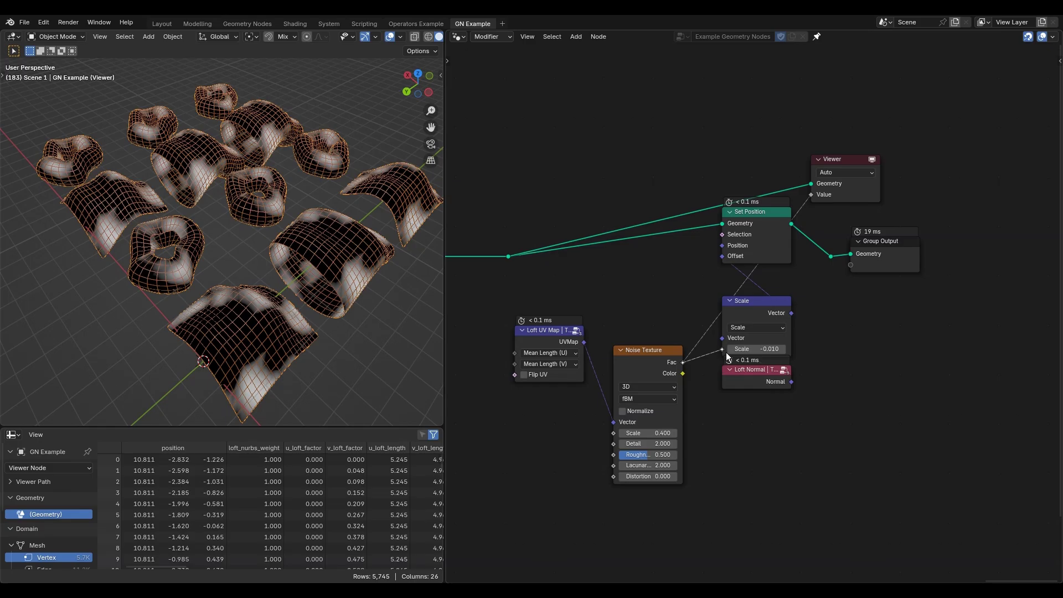
pyautogui.moveTo(726, 352); pyautogui.dragTo(726, 352)
pyautogui.keyDown('ctrl'); pyautogui.keyDown('shift'); pyautogui.click(756, 257); pyautogui.keyUp('shift'); pyautogui.keyUp('ctrl')
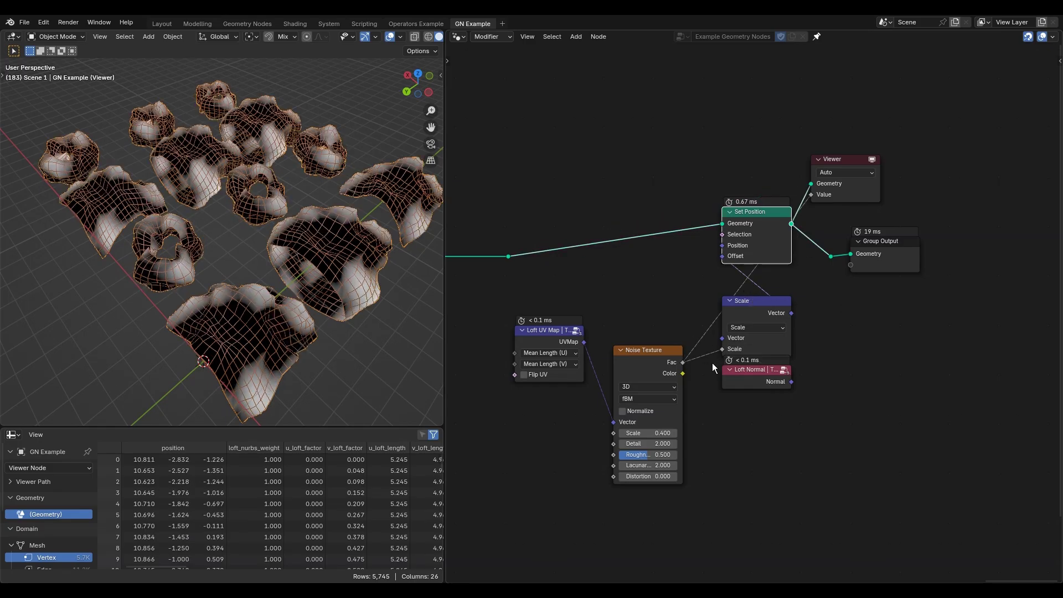
# Insert a Multiply node between the noise and the scale and adjust its strength
pyautogui.hotkey('shift', 'a')
pyautogui.write('mul')
pyautogui.press('Return')
pyautogui.click(625, 286)
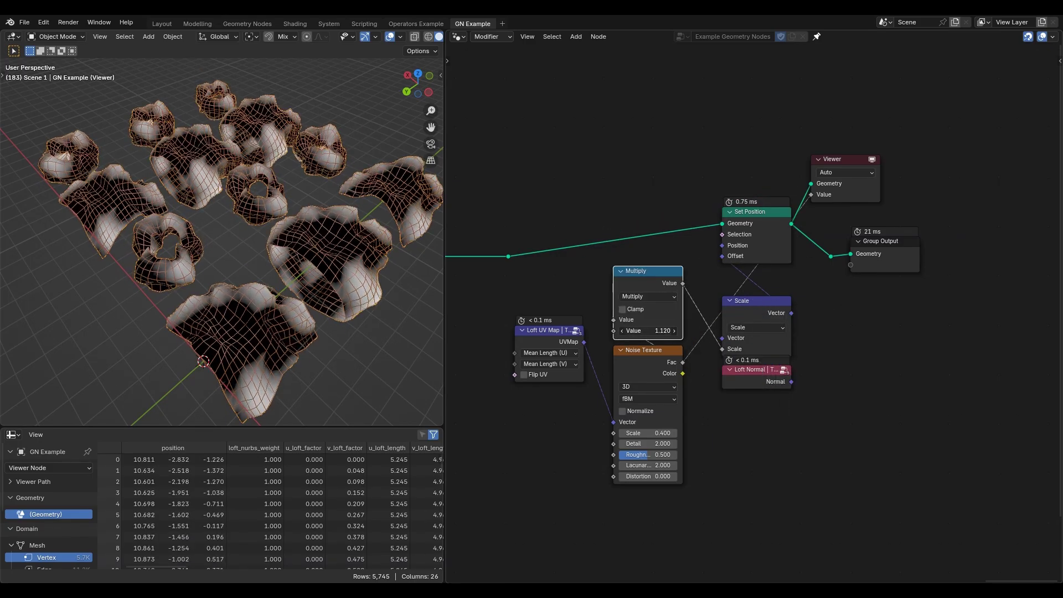
pyautogui.moveTo(647, 330); pyautogui.dragTo(678, 331)
pyautogui.moveTo(635, 270); pyautogui.dragTo(645, 289)
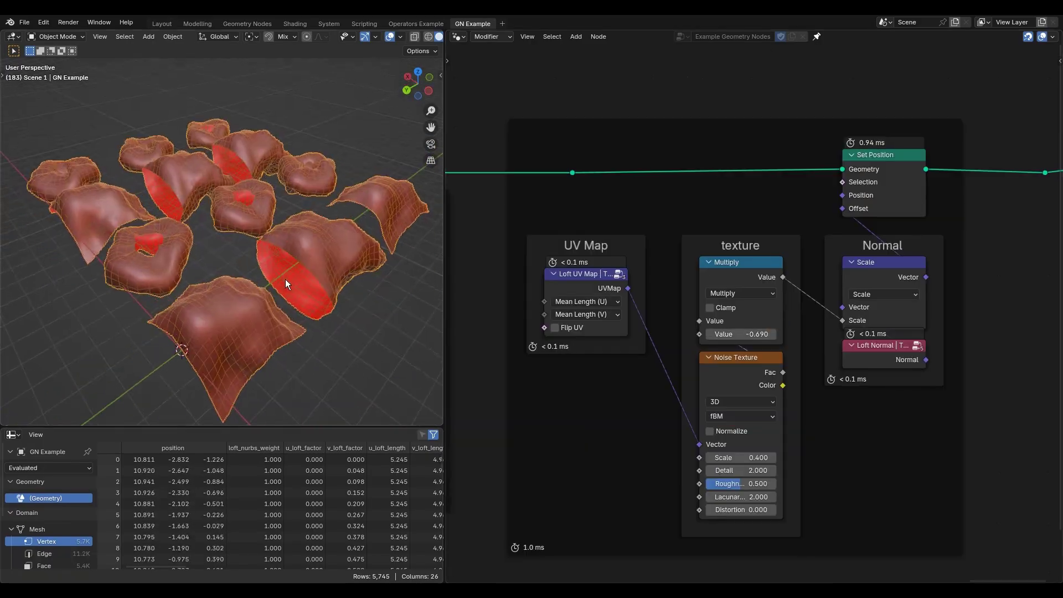
# Add a Set Material node before the Group Output and pick from the material list
pyautogui.hotkey('shift', 'a')
pyautogui.moveTo(820, 352)
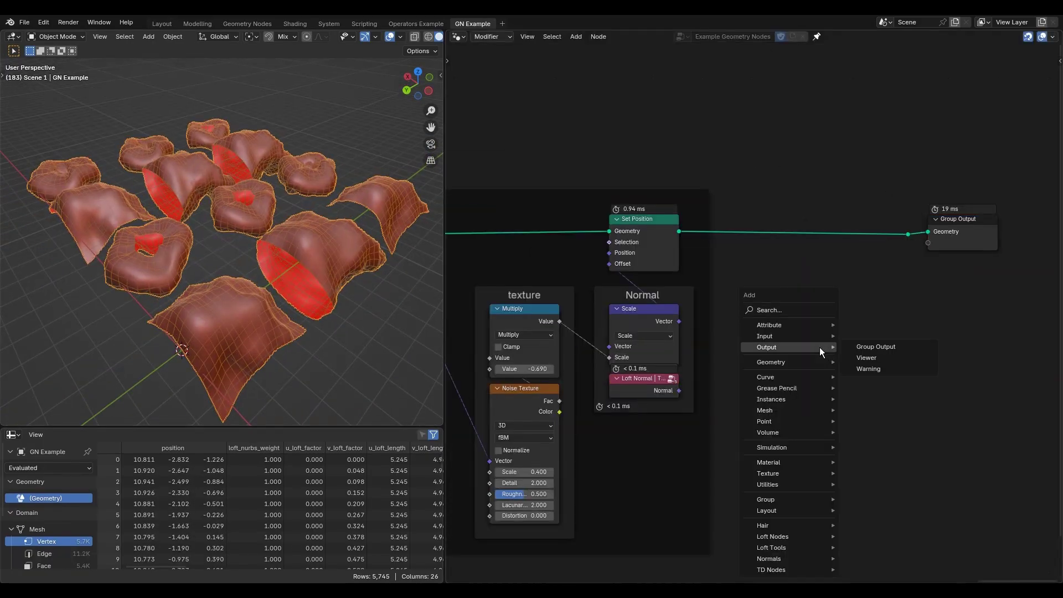
pyautogui.click(781, 193)
pyautogui.click(805, 233)
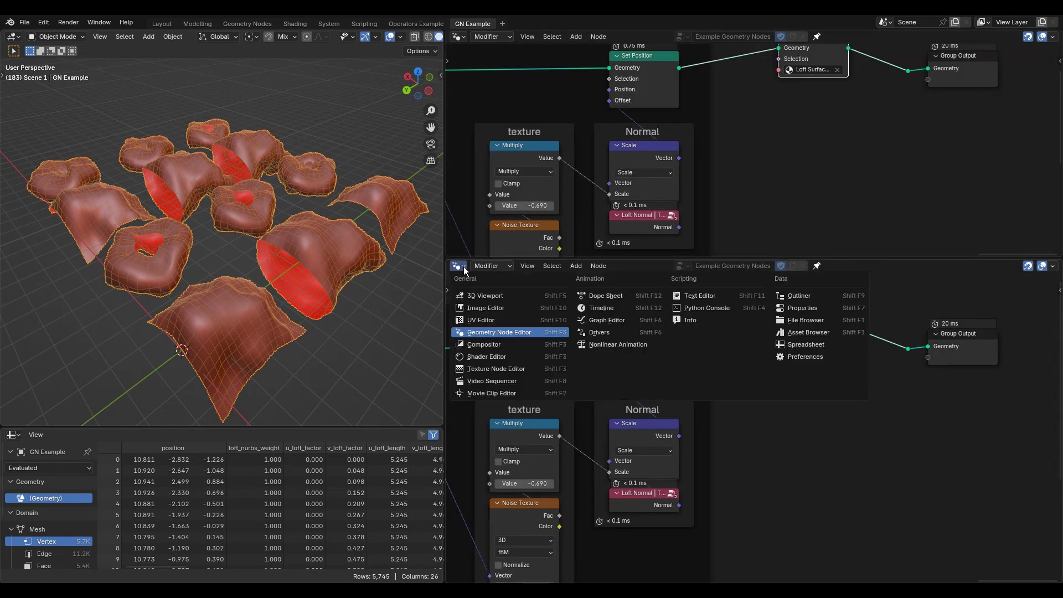
# Preview the Loft Info normal, then step through the other loft info outputs as shading
pyautogui.click(676, 425)
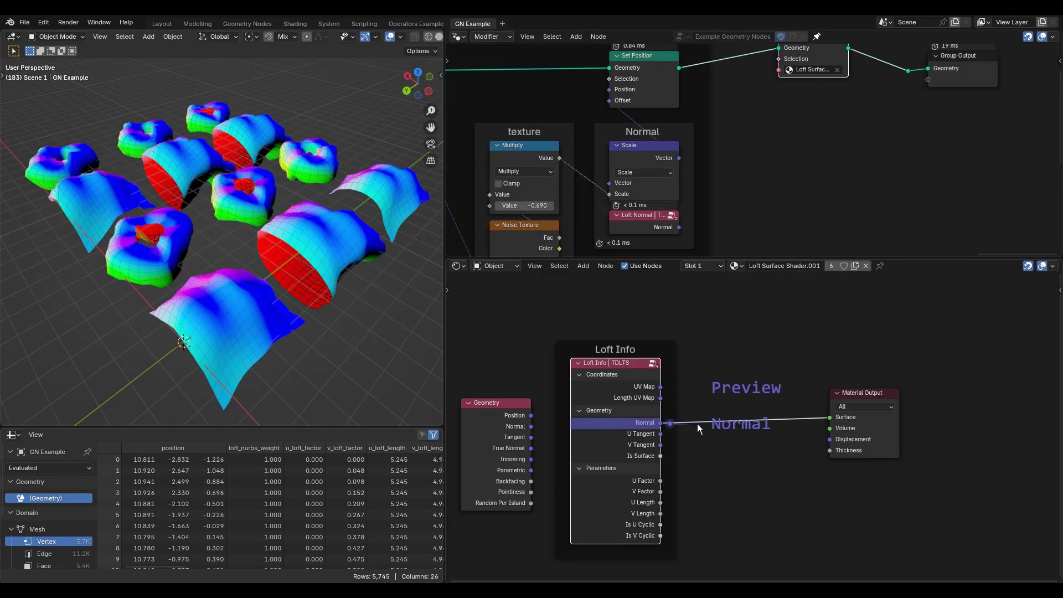
pyautogui.moveTo(702, 424); pyautogui.dragTo(696, 536)
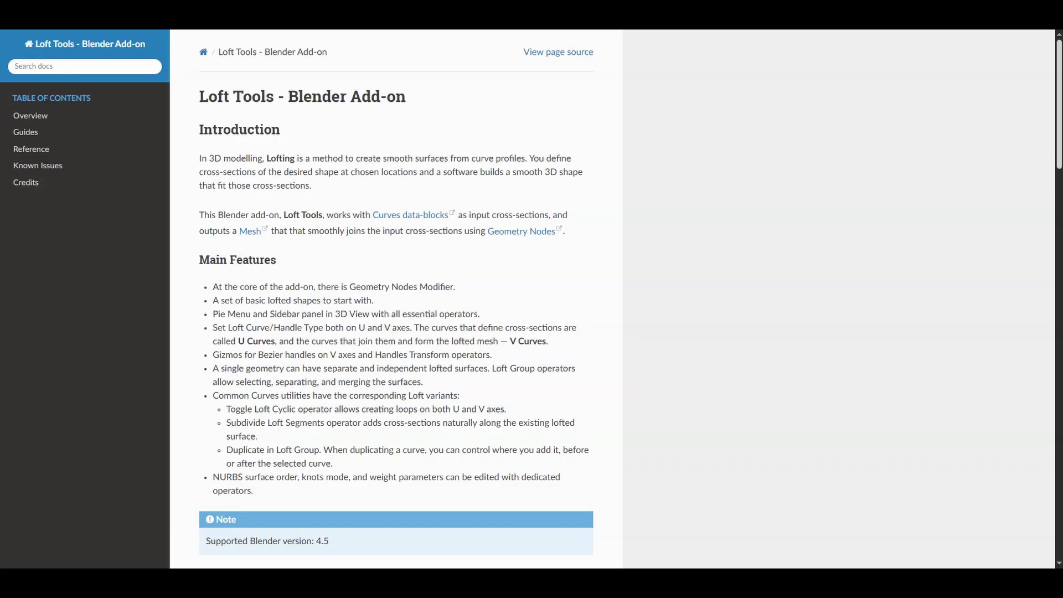
pyautogui.scroll(-3, 1058, 159)
pyautogui.scroll(-6, 1058, 159)
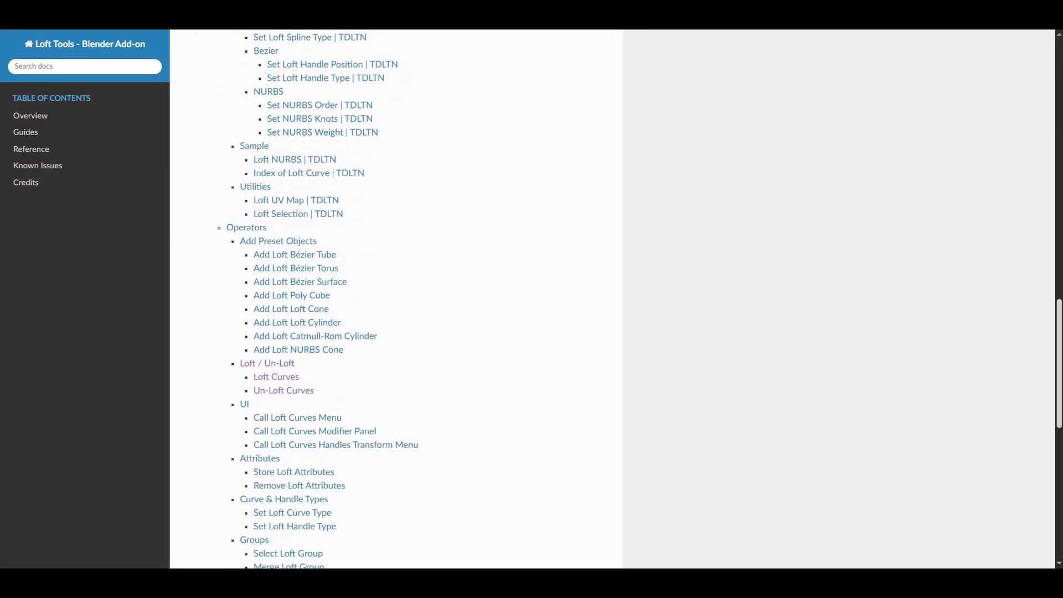
# Open the Loft Bézier Handles gizmo reference and scroll down through the Menus and Panels documentation
pyautogui.scroll(-2, 553, 299)
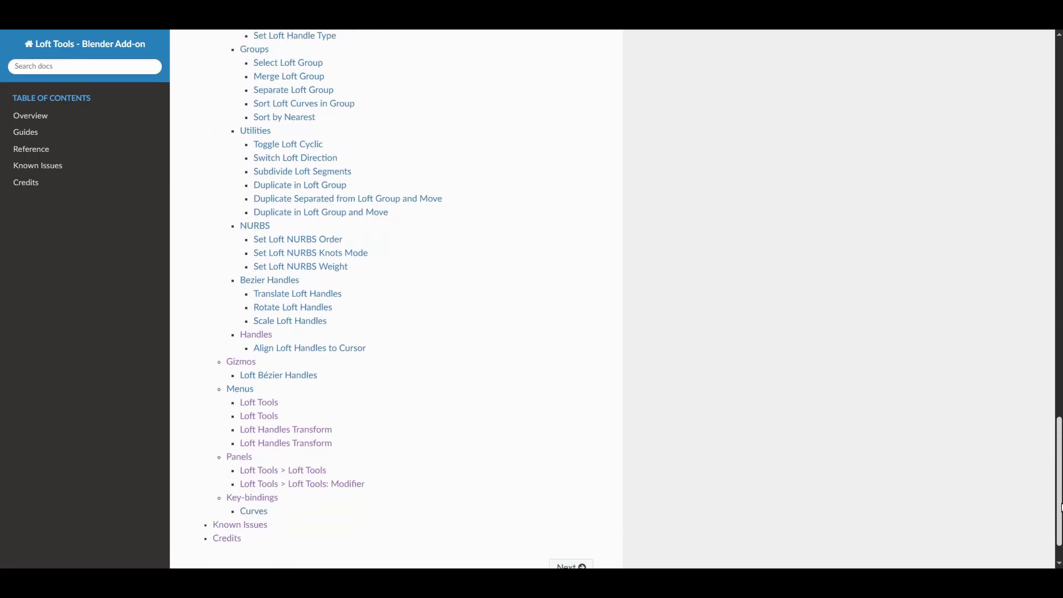
pyautogui.click(288, 326)
pyautogui.scroll(-10, 492, 344)
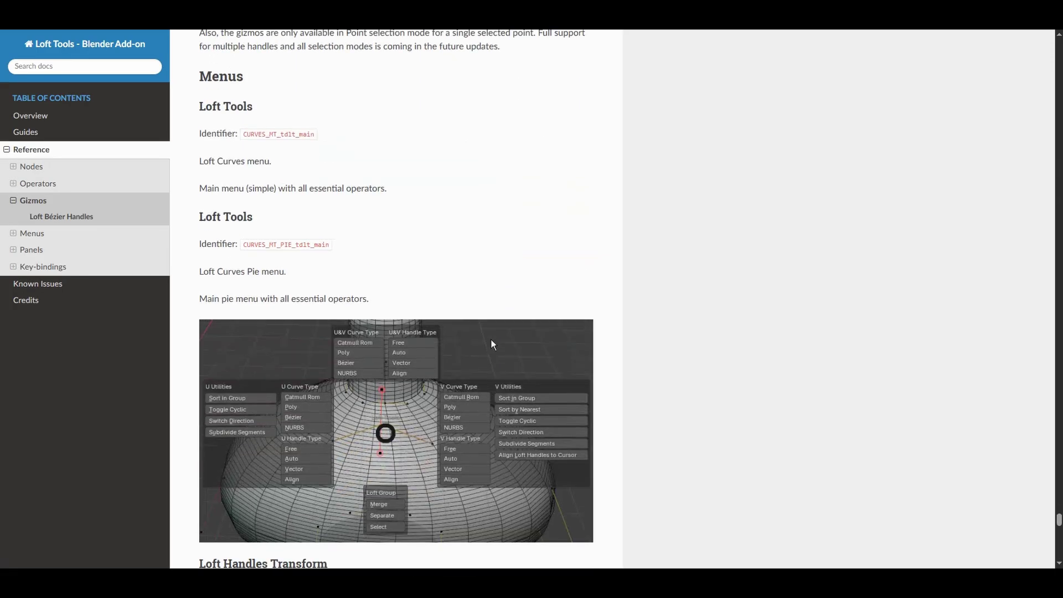
pyautogui.scroll(-15, 680, 366)
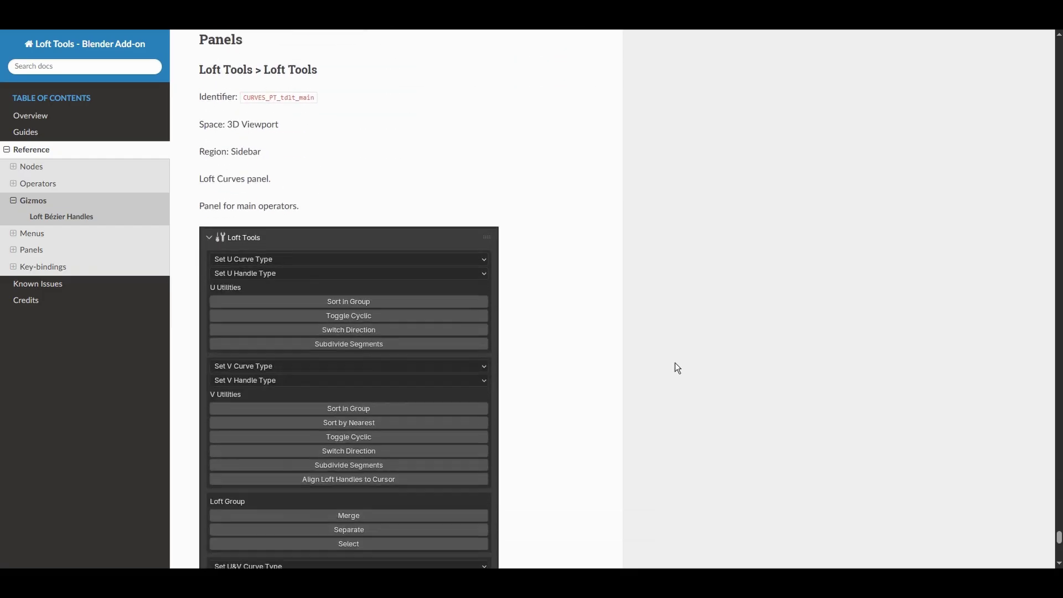